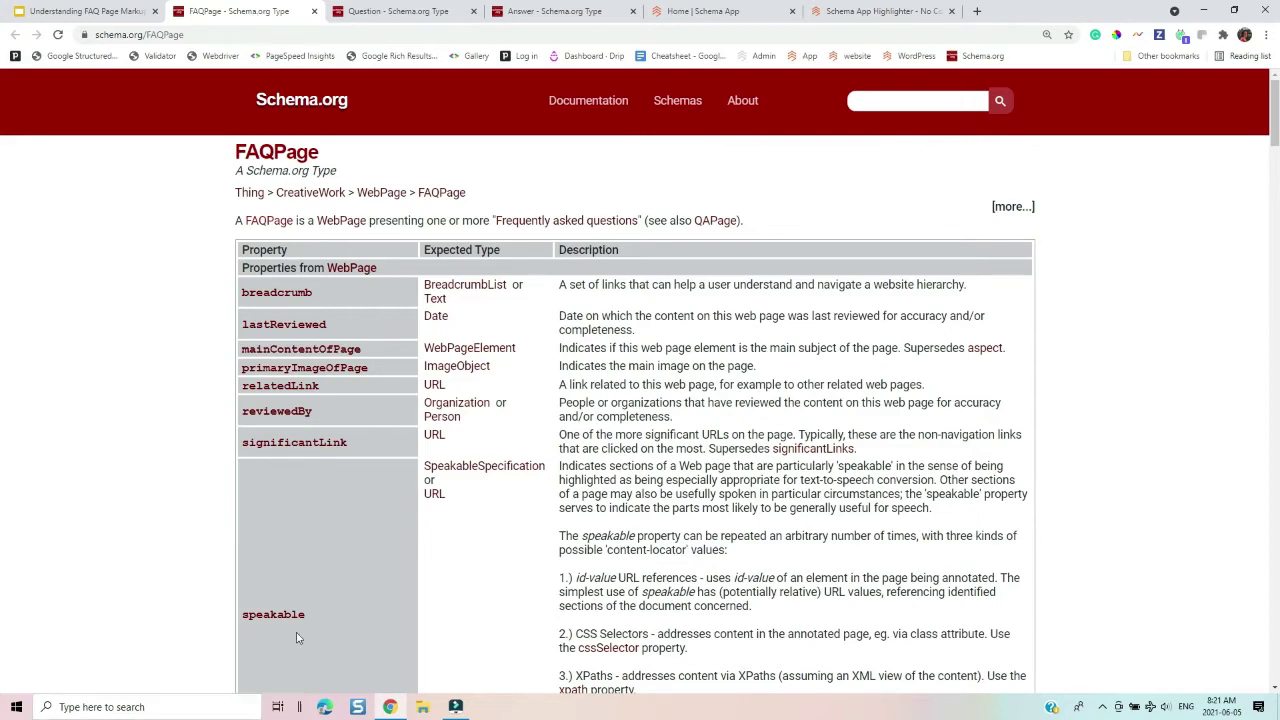
Look through the FAQPage type's property list on Schema.org.
scroll(435, 369, "down", 2)
scroll(435, 369, "down", 15)
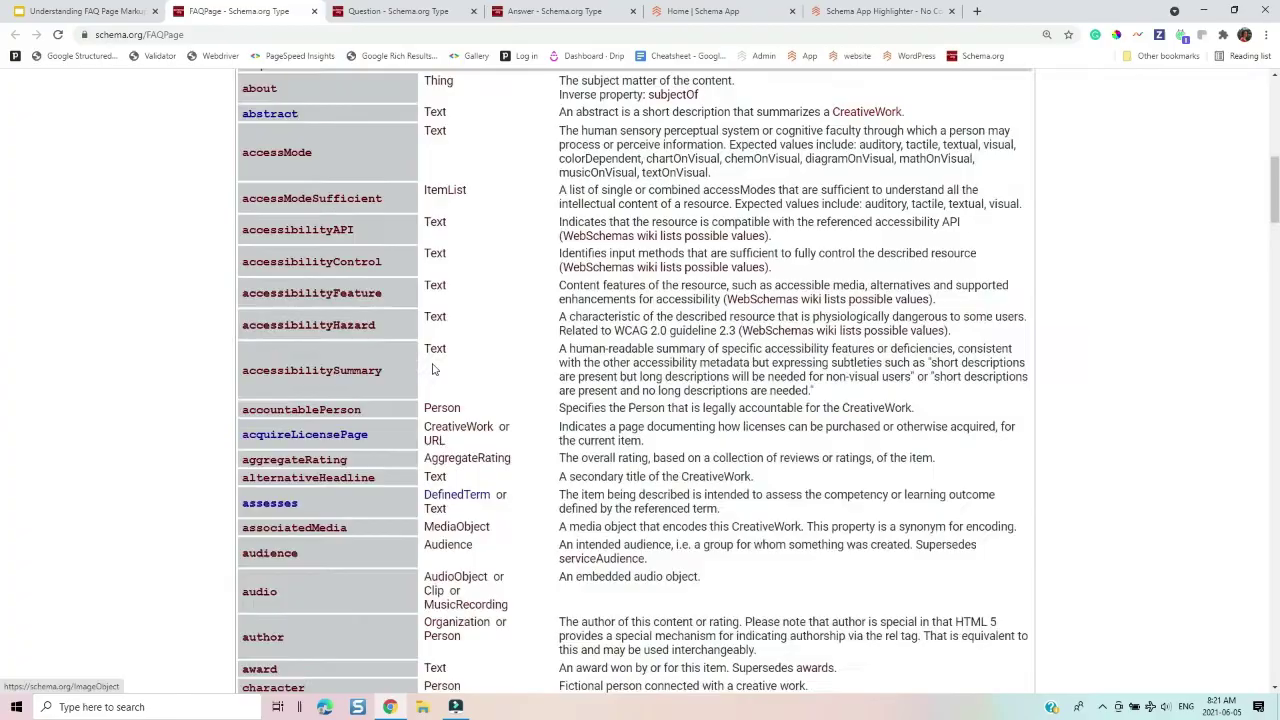
scroll(420, 388, "down", 20)
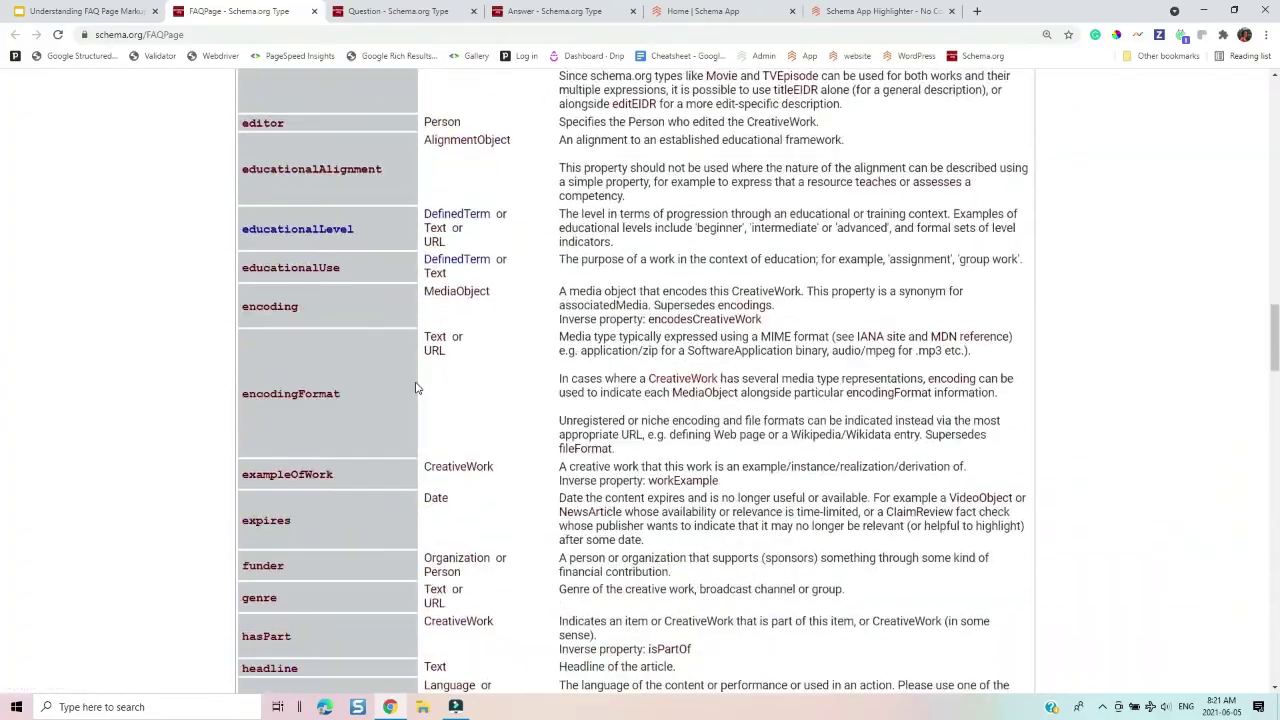
scroll(401, 404, "up", 18)
scroll(401, 404, "up", 20)
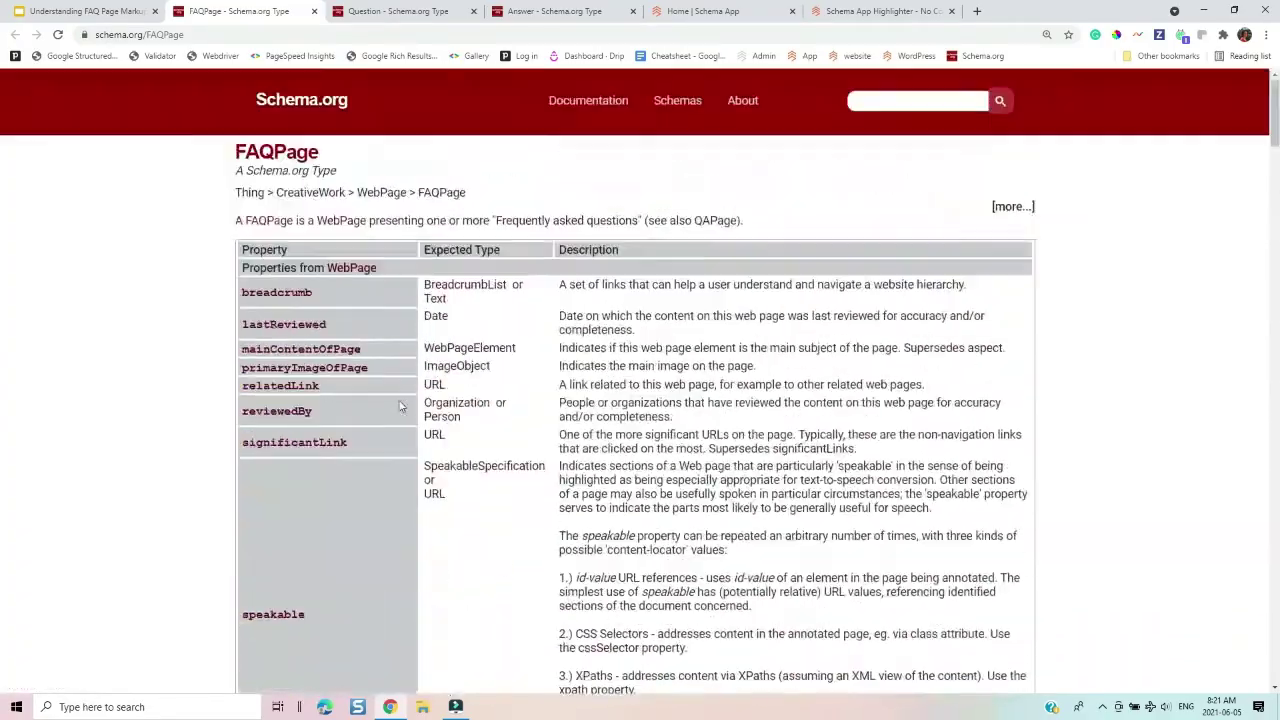
Review the Question type's properties on Schema.org, and open the Answer type's page.
left_click(400, 11)
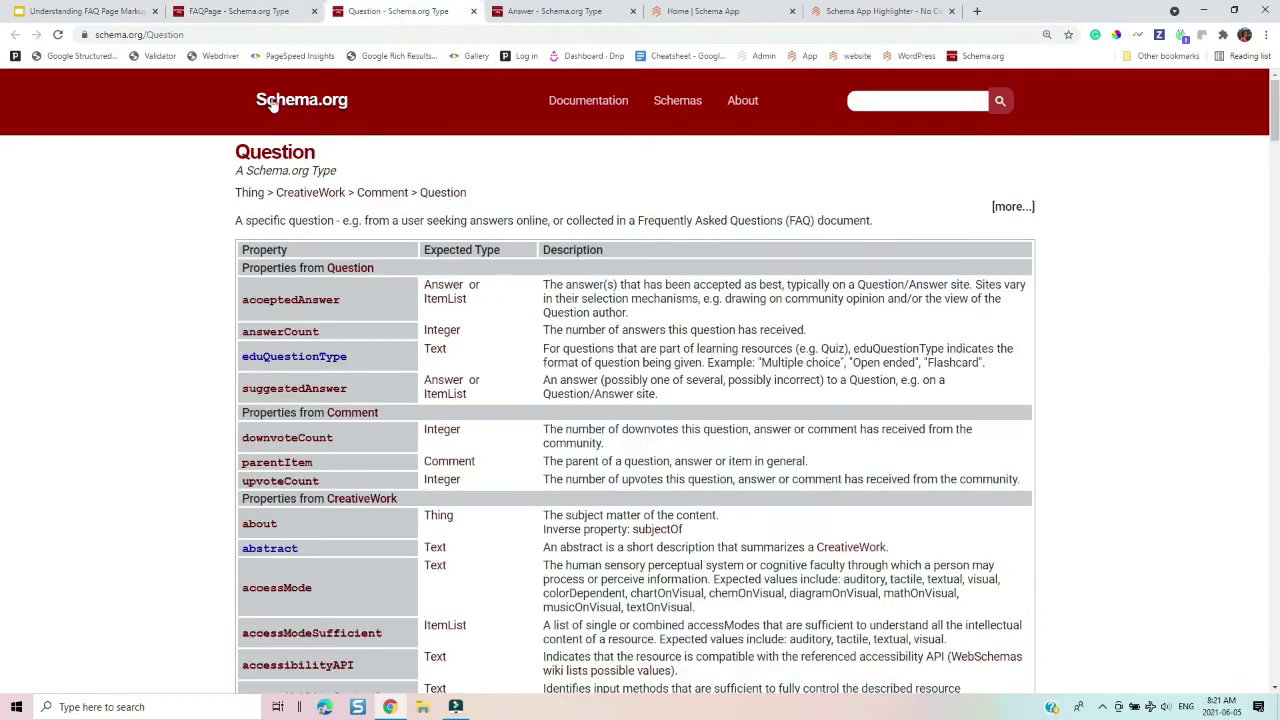
scroll(474, 333, "down", 14)
scroll(474, 333, "down", 8)
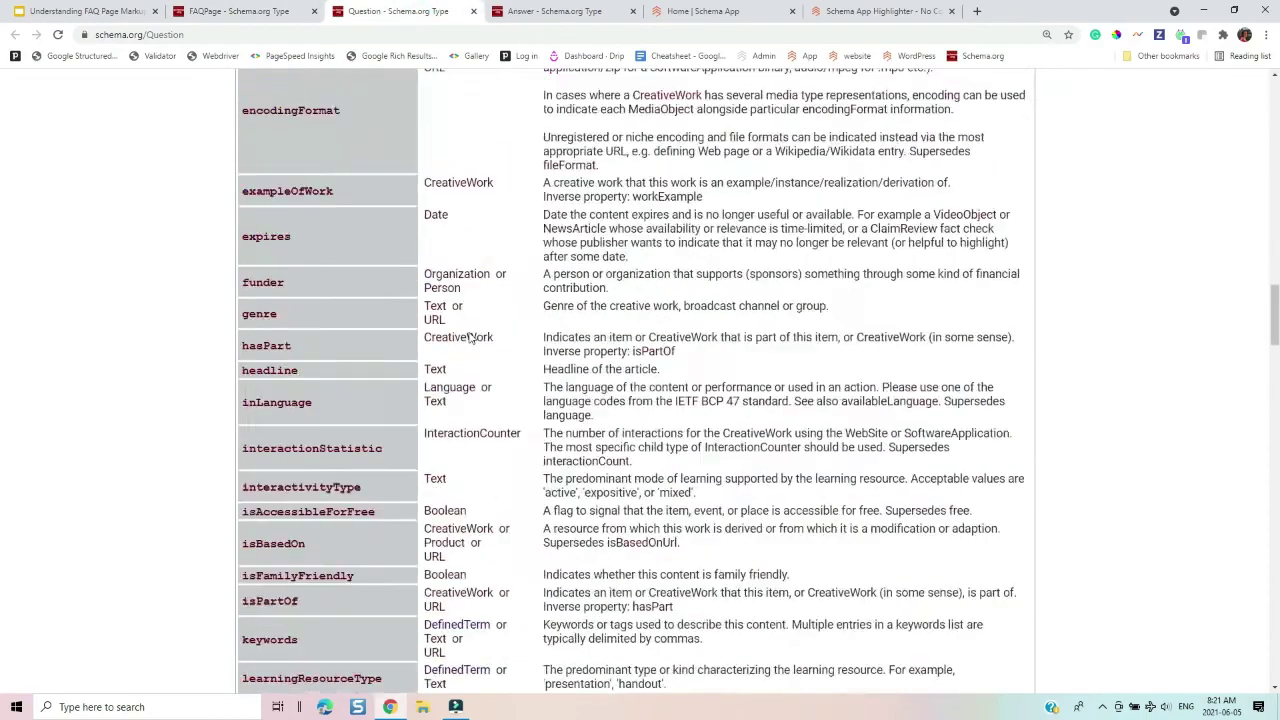
scroll(474, 333, "up", 18)
scroll(528, 75, "up", 5)
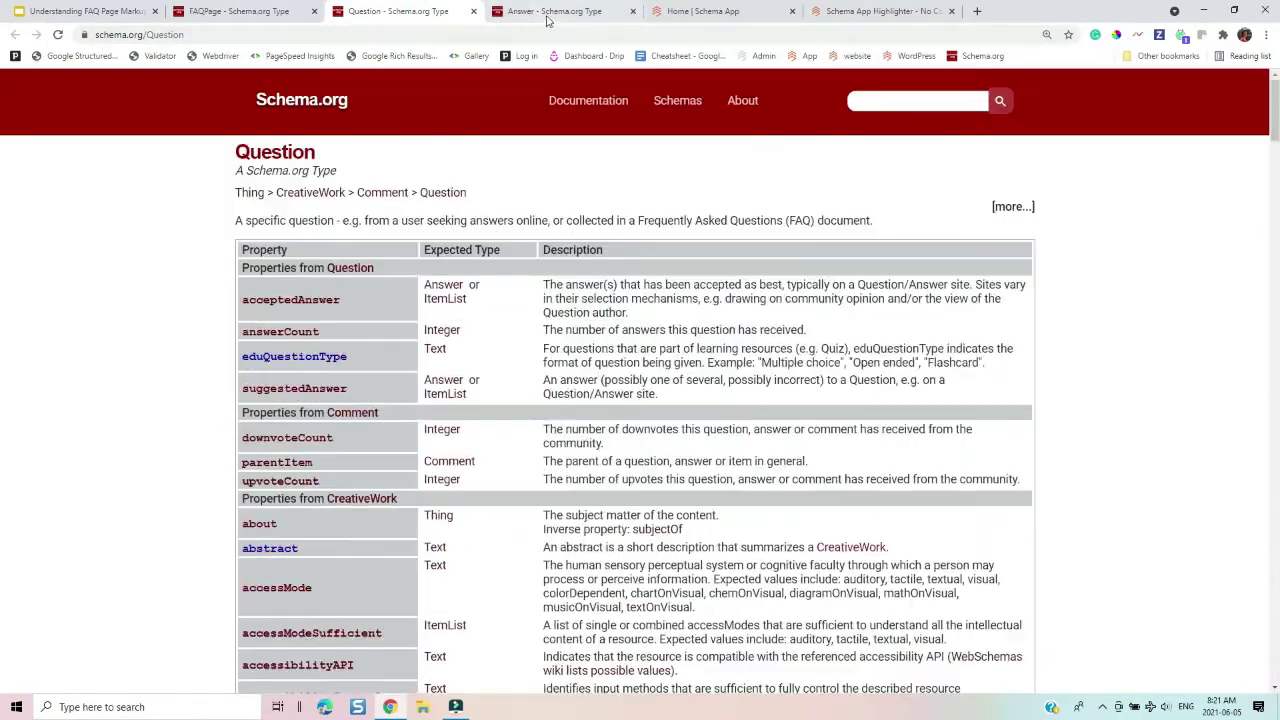
left_click(550, 11)
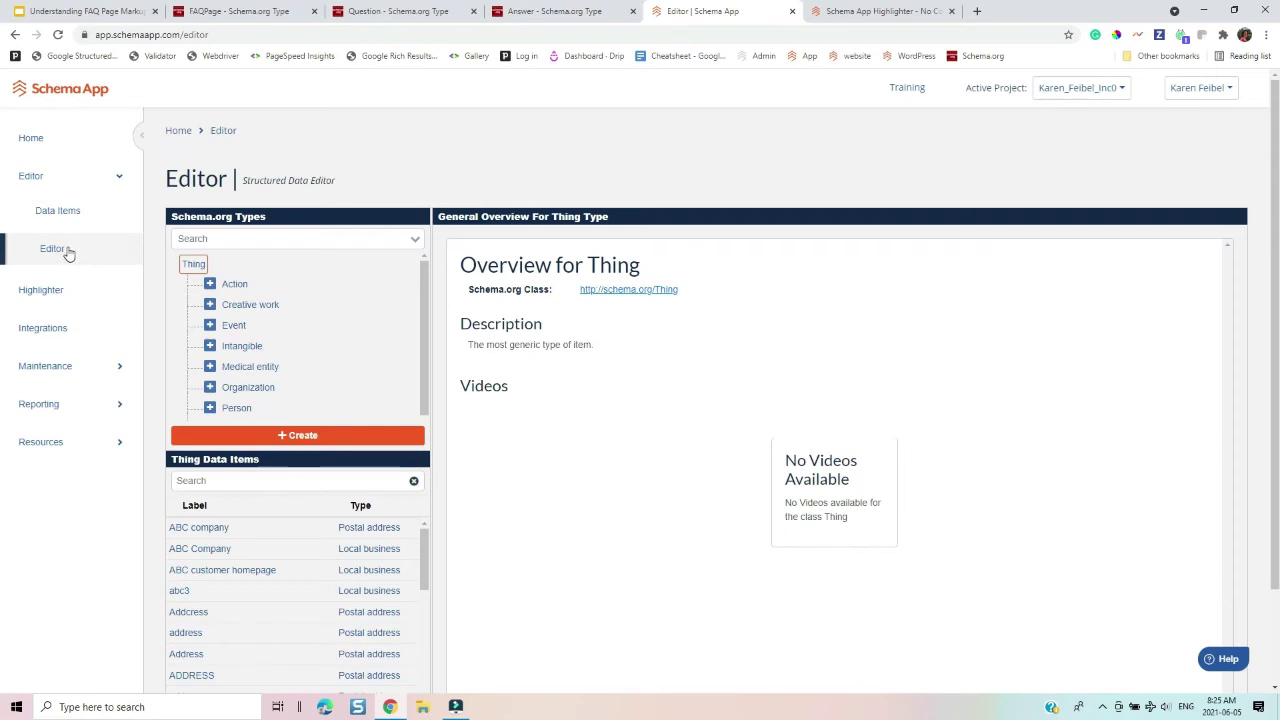
In the Schema App Editor, start a new data item of type FAQPage and name it Highlighter FAQ.
left_click(220, 238)
type("FAQ")
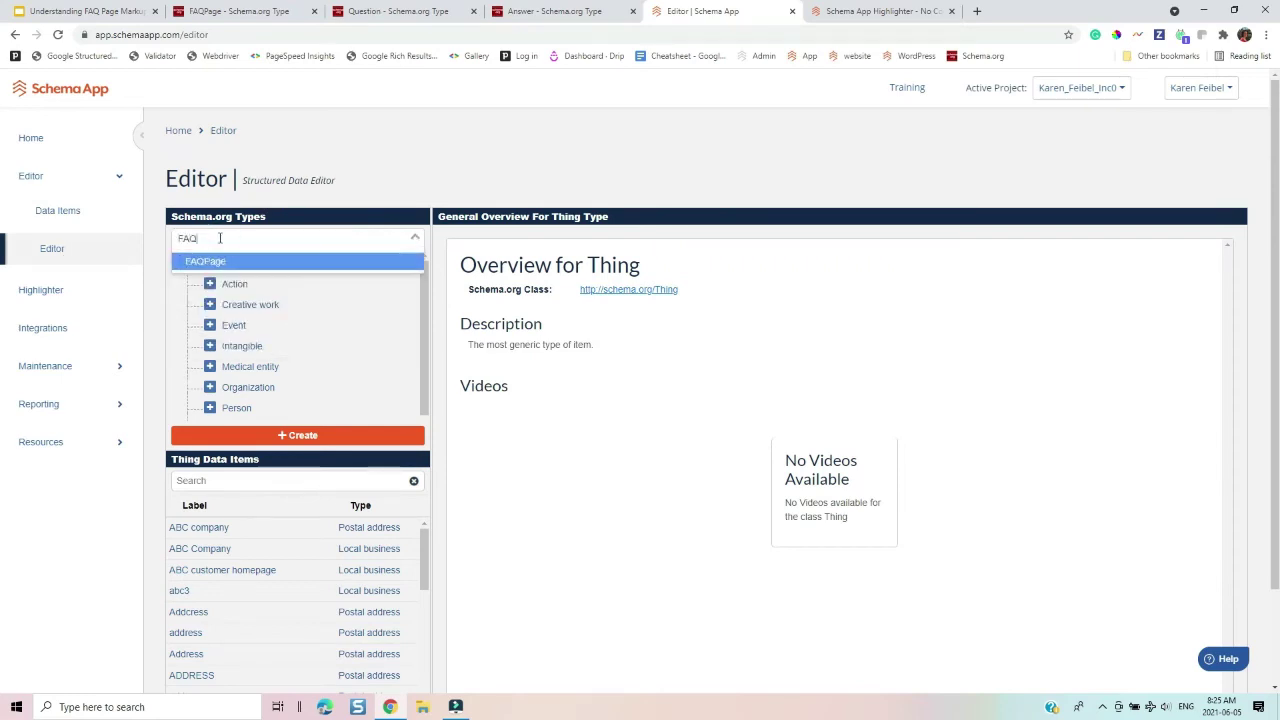
left_click(250, 262)
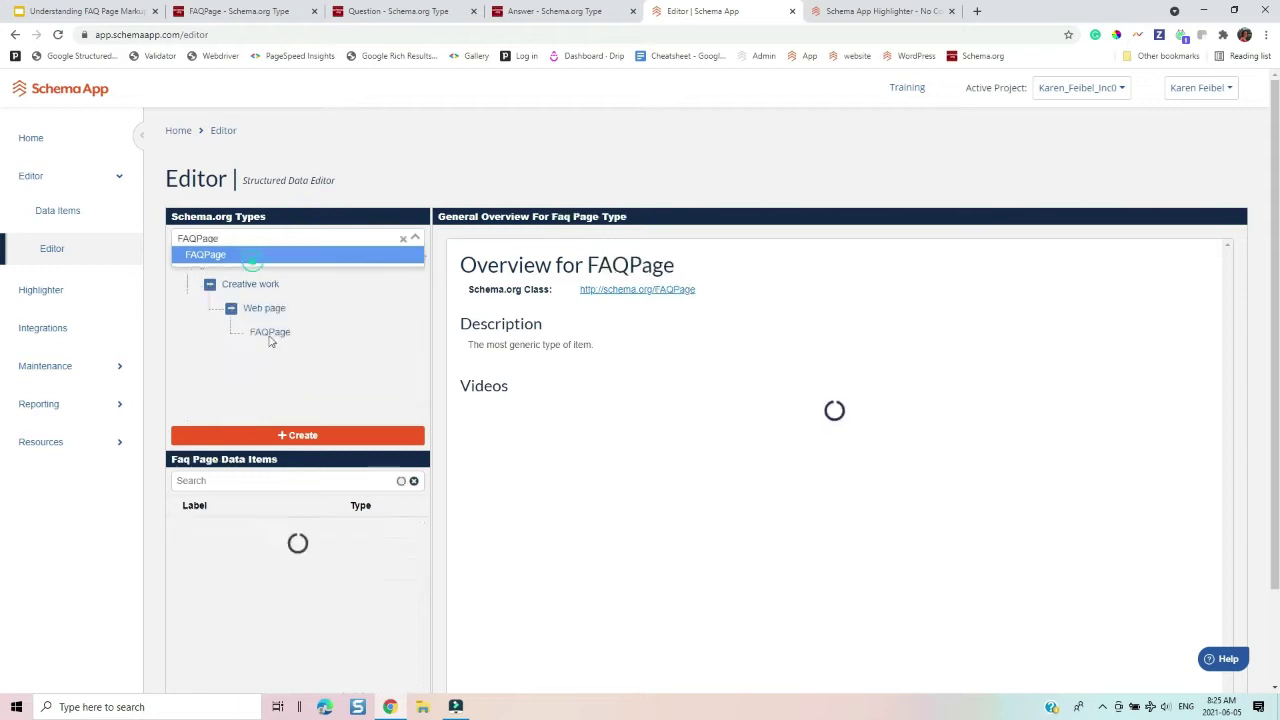
left_click(325, 438)
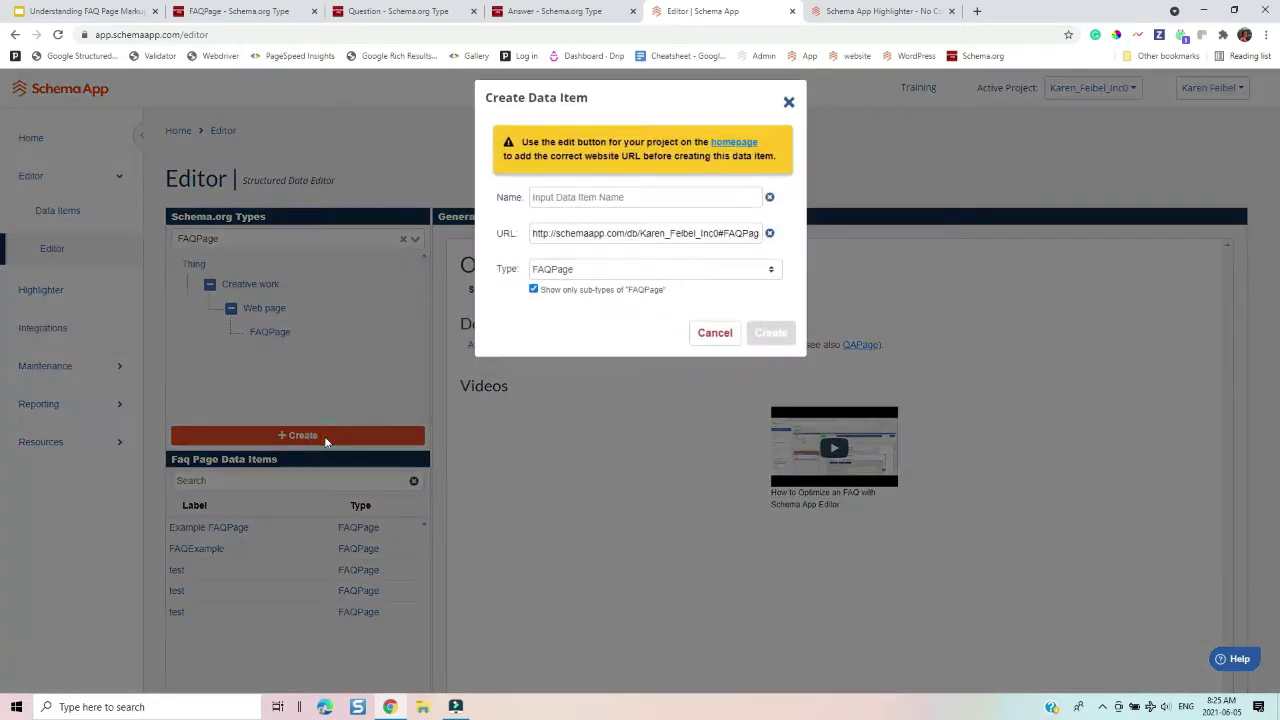
left_click(611, 198)
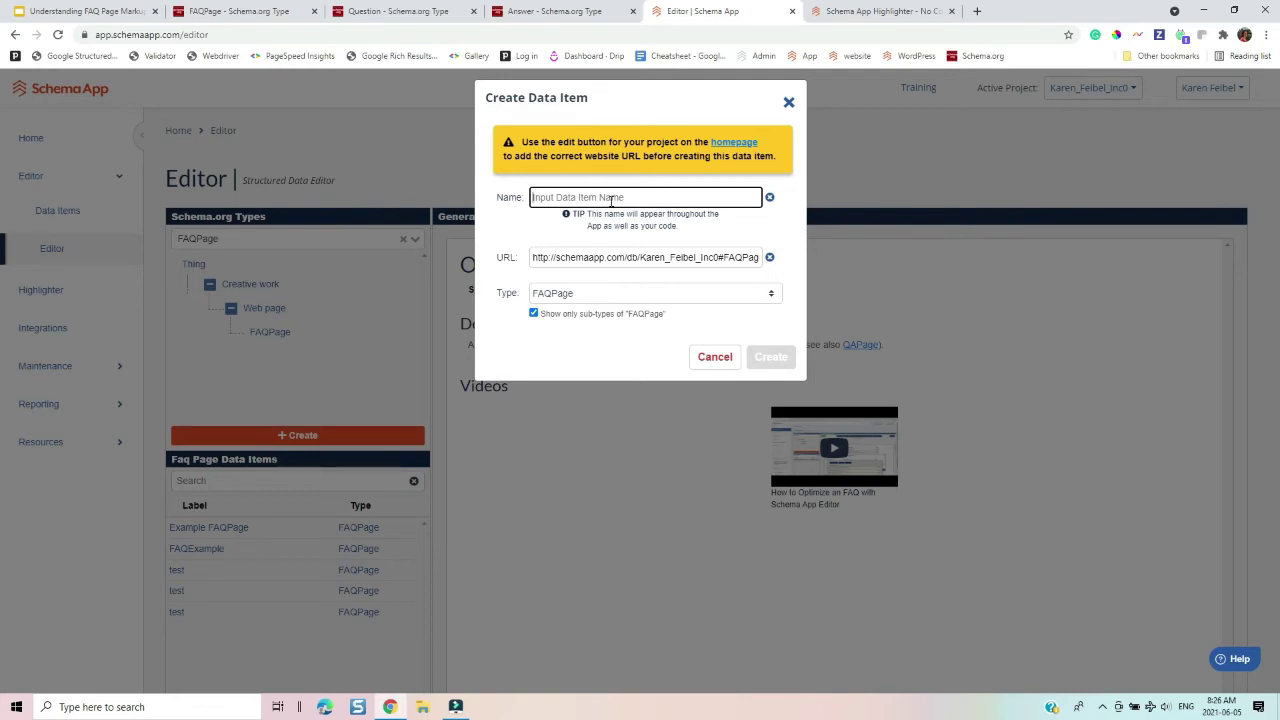
type("High")
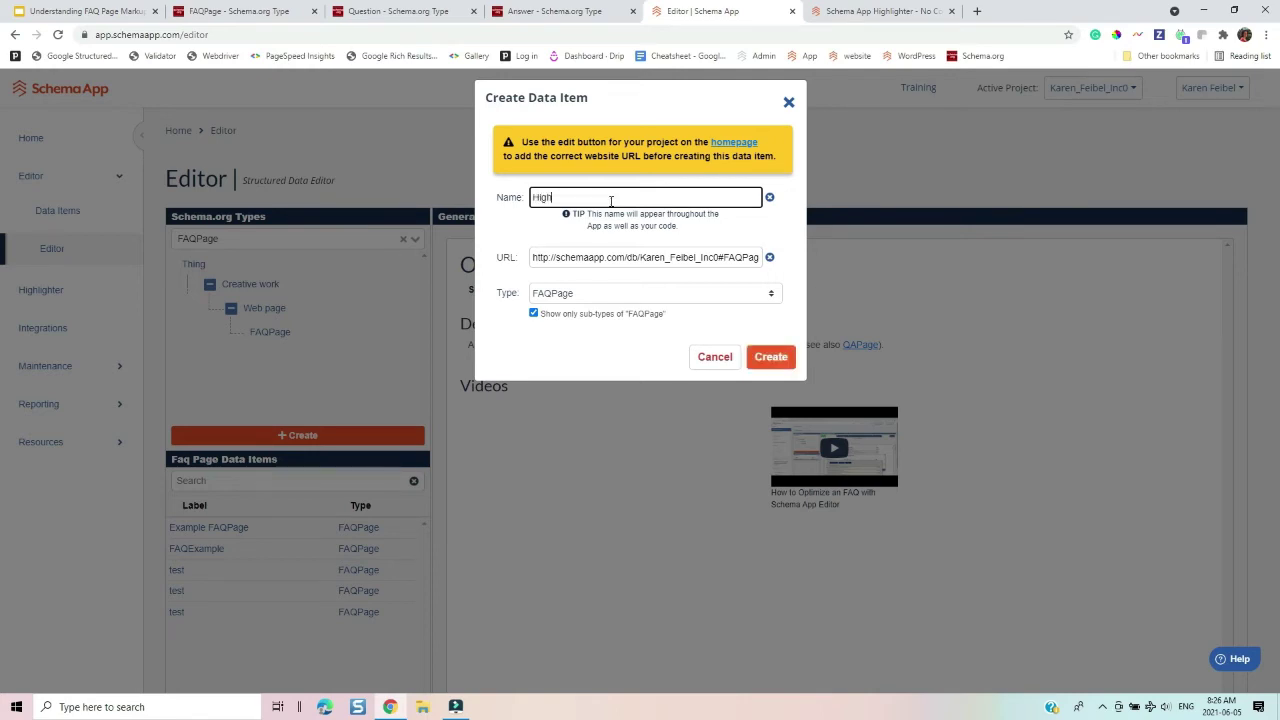
type("lighter FAQ")
left_click(895, 11)
right_click(353, 38)
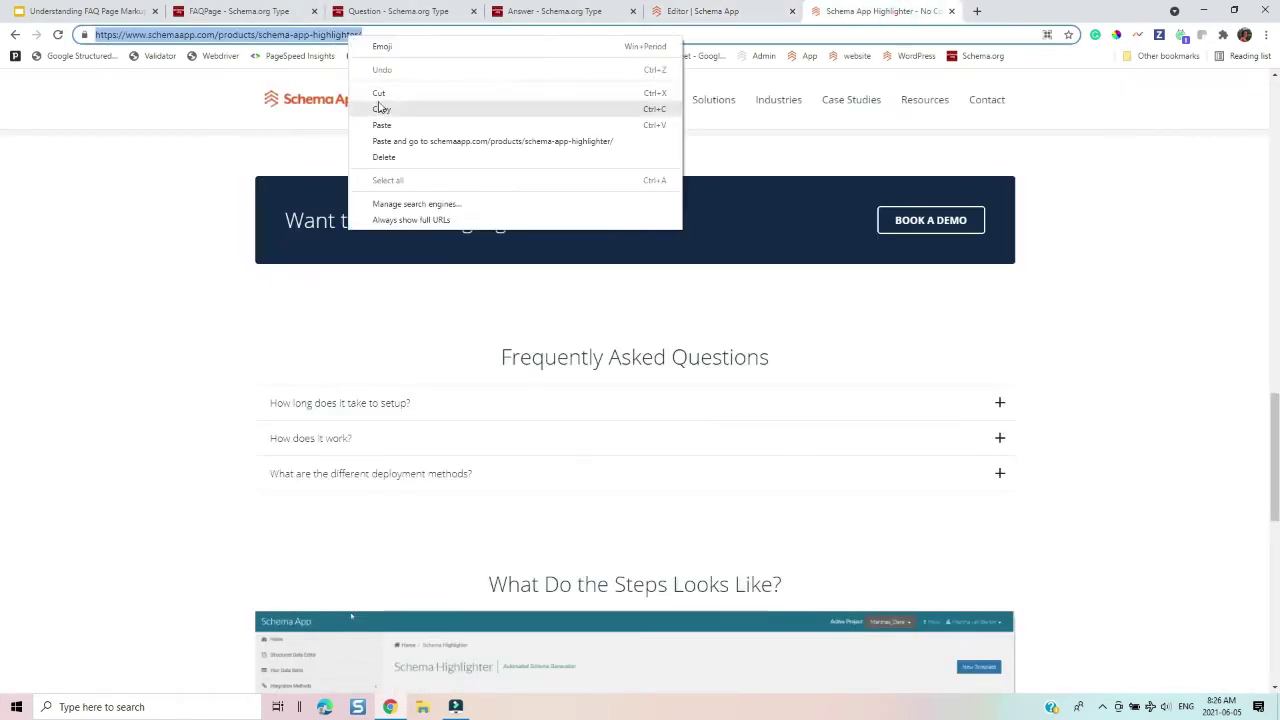
left_click(383, 107)
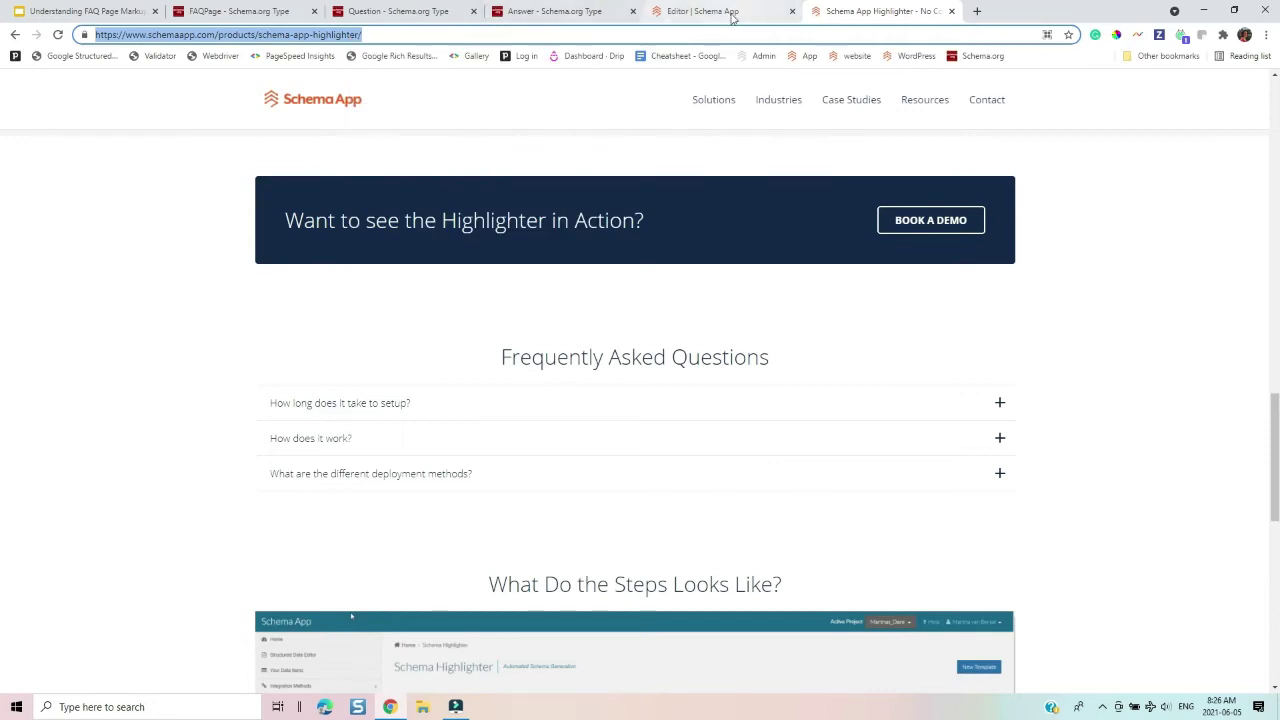
left_click(657, 16)
triple_click(628, 251)
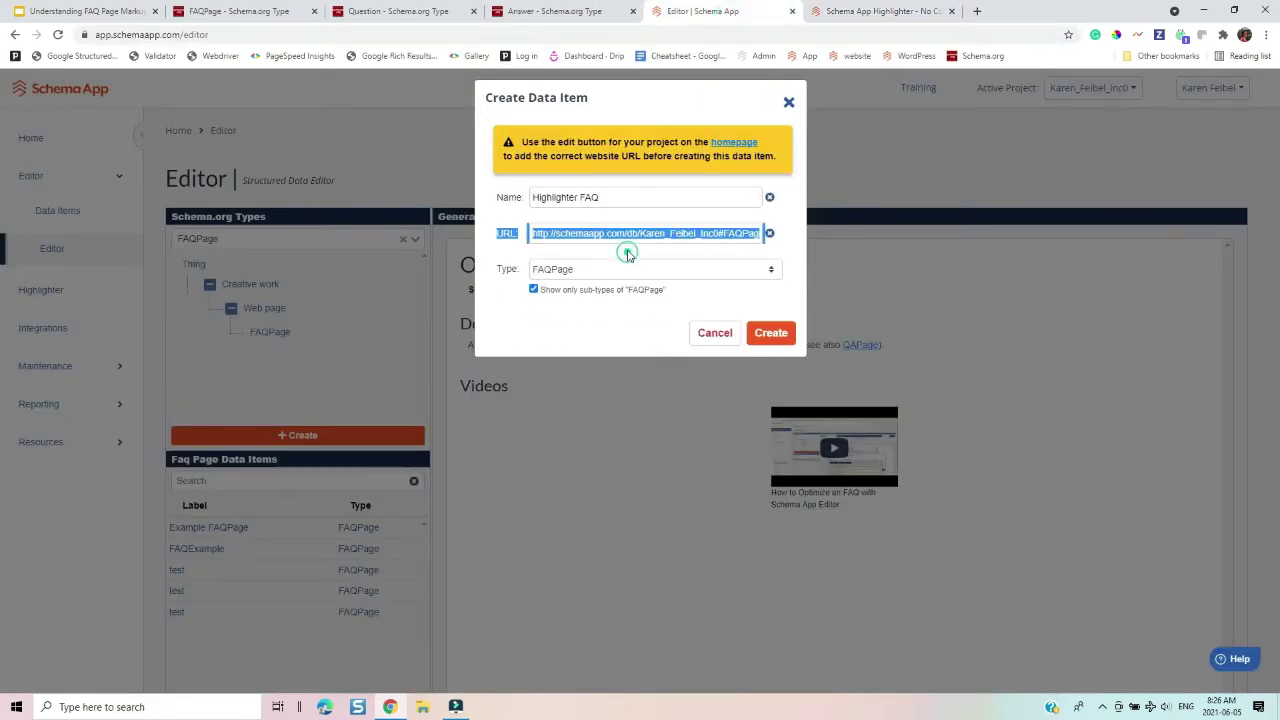
right_click(638, 234)
left_click(672, 300)
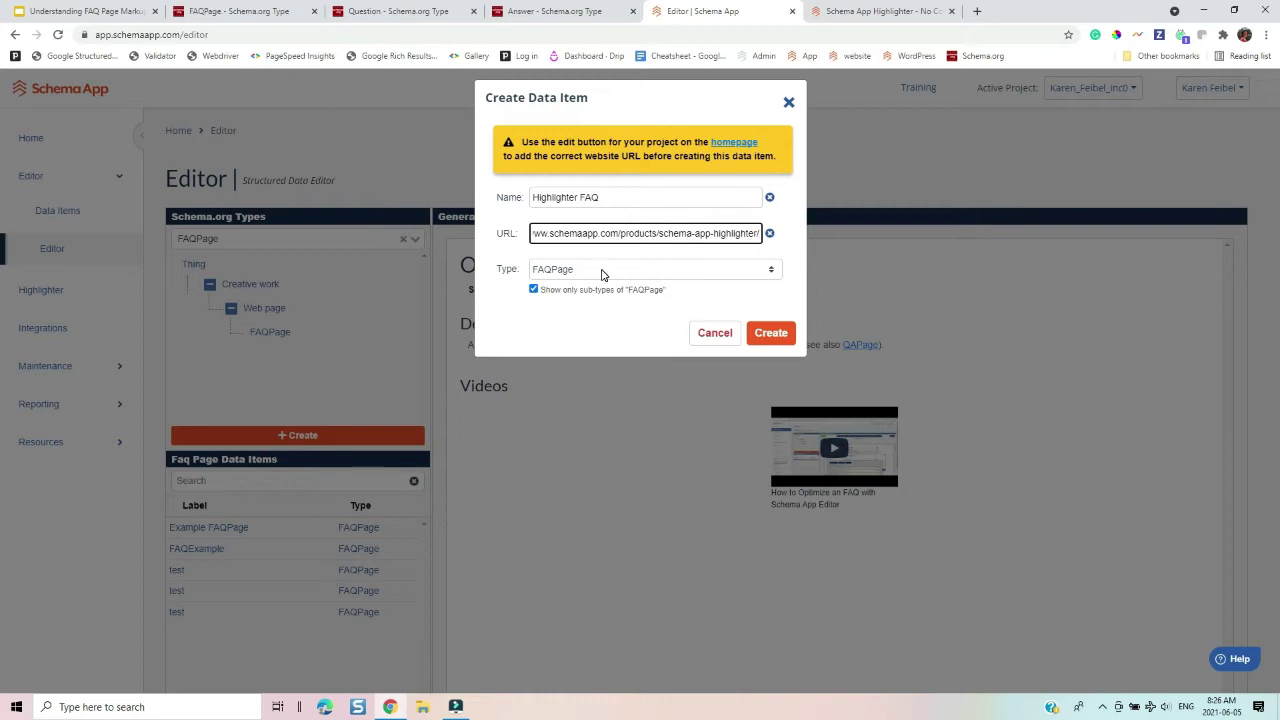
Check the FAQ section on the Highlighter product page and try to create the data item with that page's URL.
left_click(869, 14)
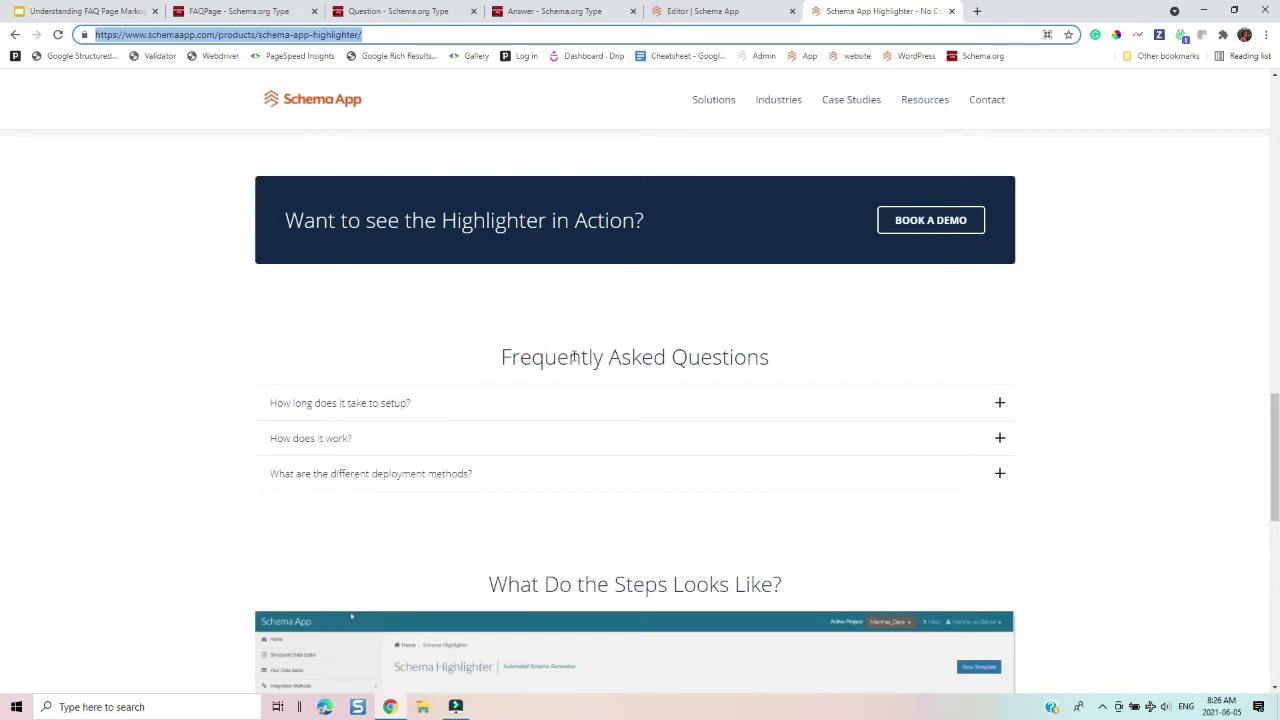
left_click(709, 10)
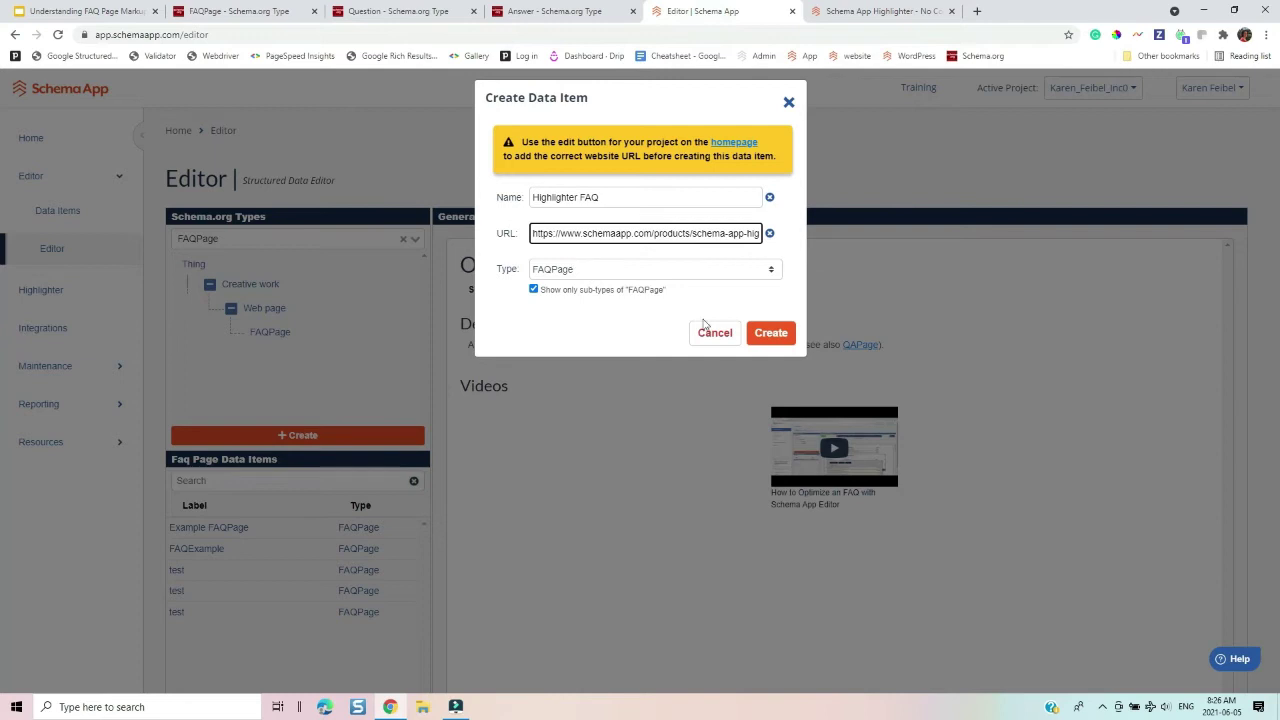
left_click(770, 334)
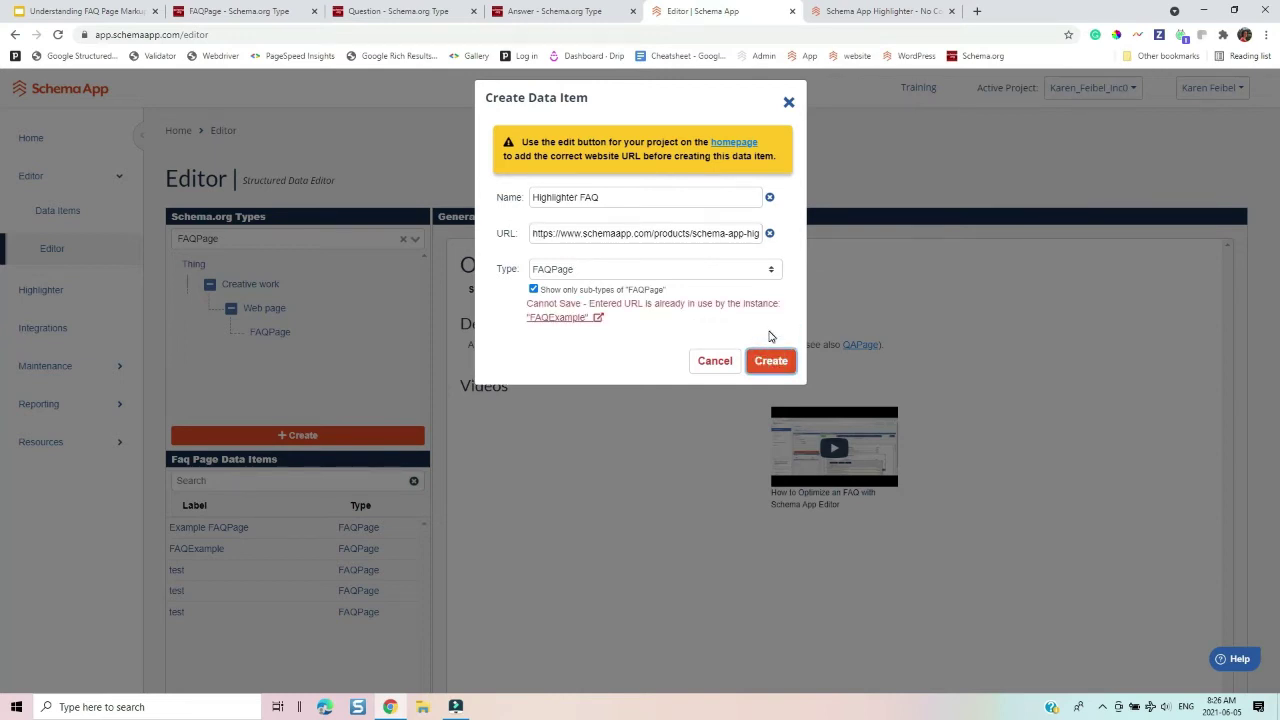
Replace the URL's final slash with 1, ending it in schema-app-highlighter1, and create the data item.
left_click(748, 233)
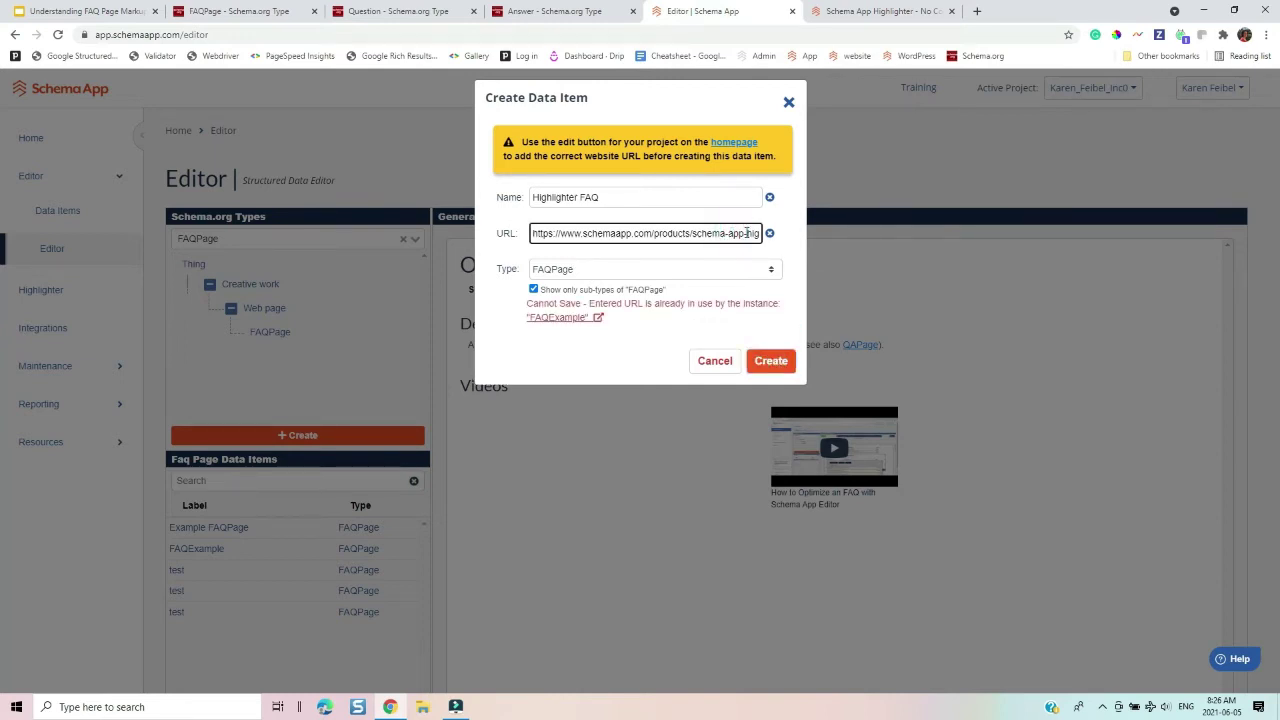
key("Right")
key("Right")
key("Right")
key("Right")
key("Right")
key("Right")
key("Right")
key("Right")
key("Right")
key("Right")
key("Right")
key("Right")
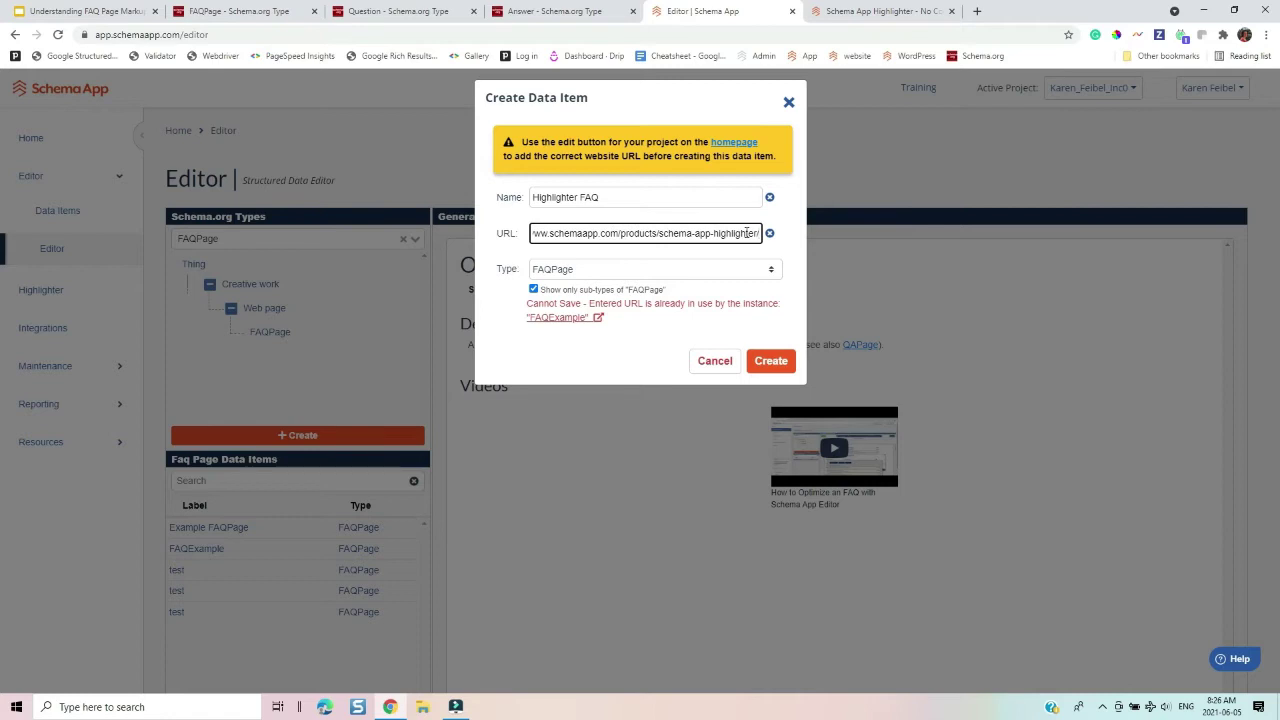
key("BackSpace")
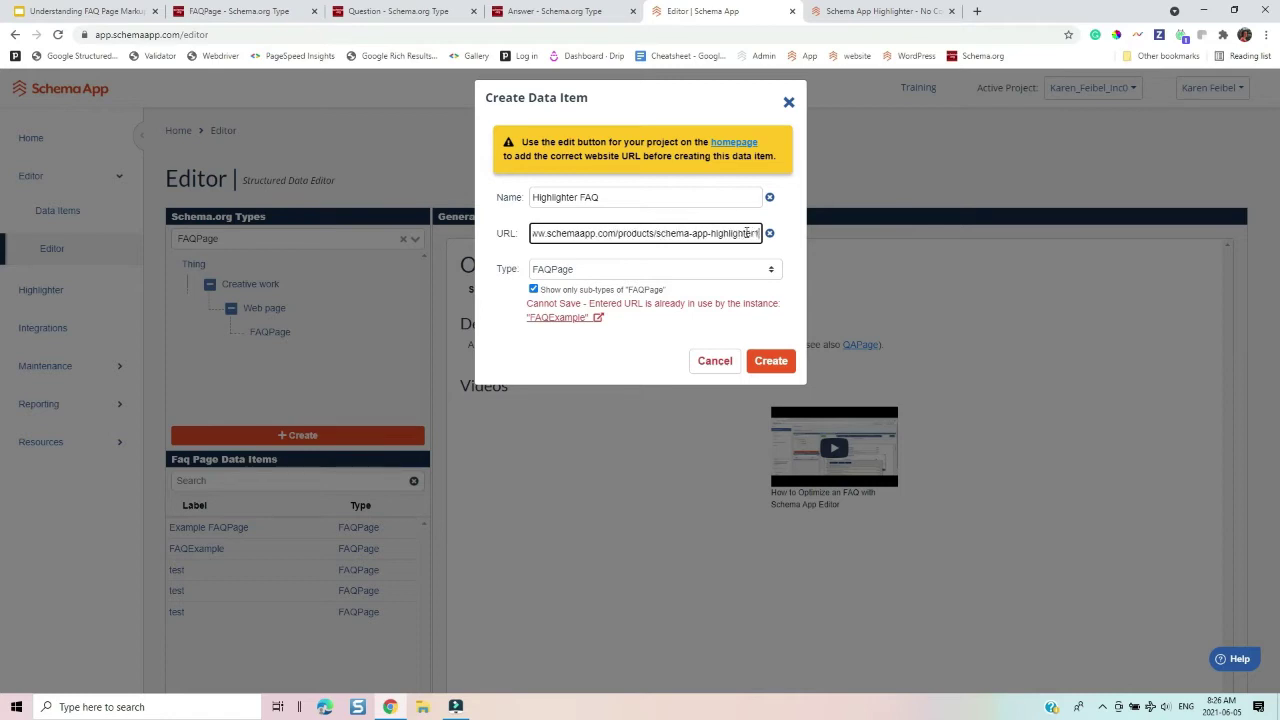
type("1")
left_click(770, 361)
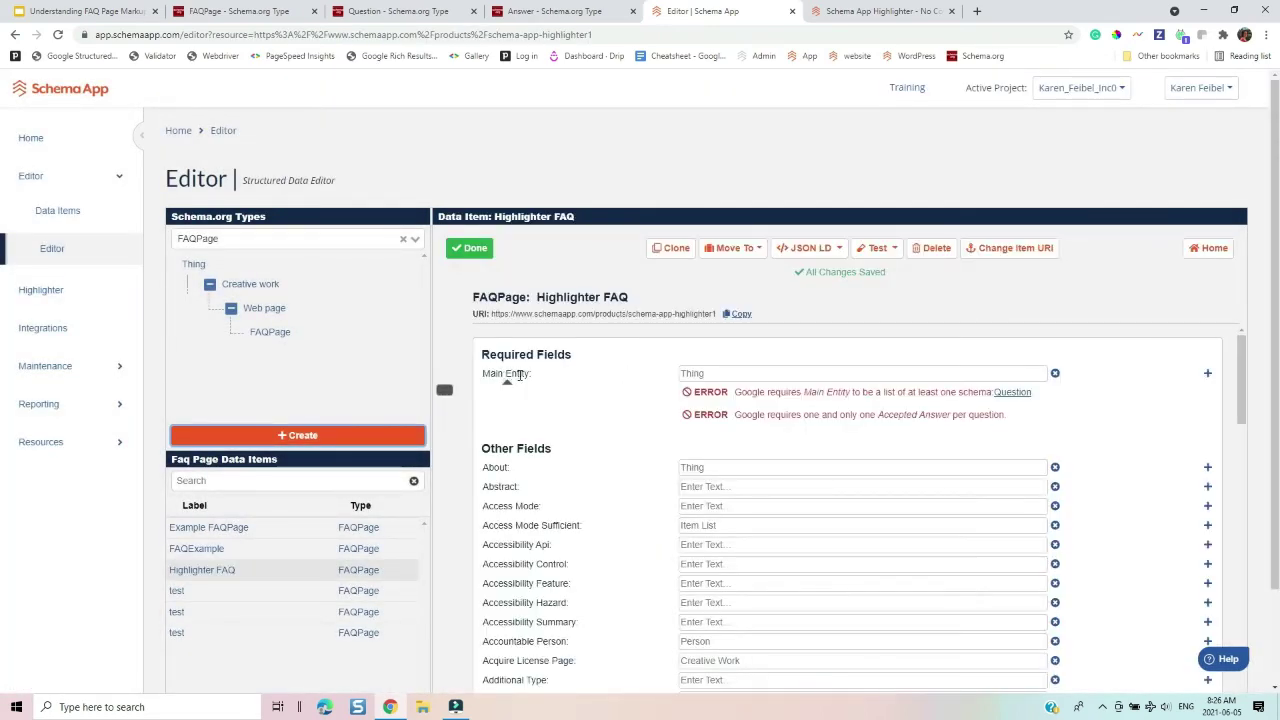
Check the product page's FAQ questions and add two more Main Entity fields to the Highlighter FAQ item.
mouse_move(522, 376)
left_click(885, 12)
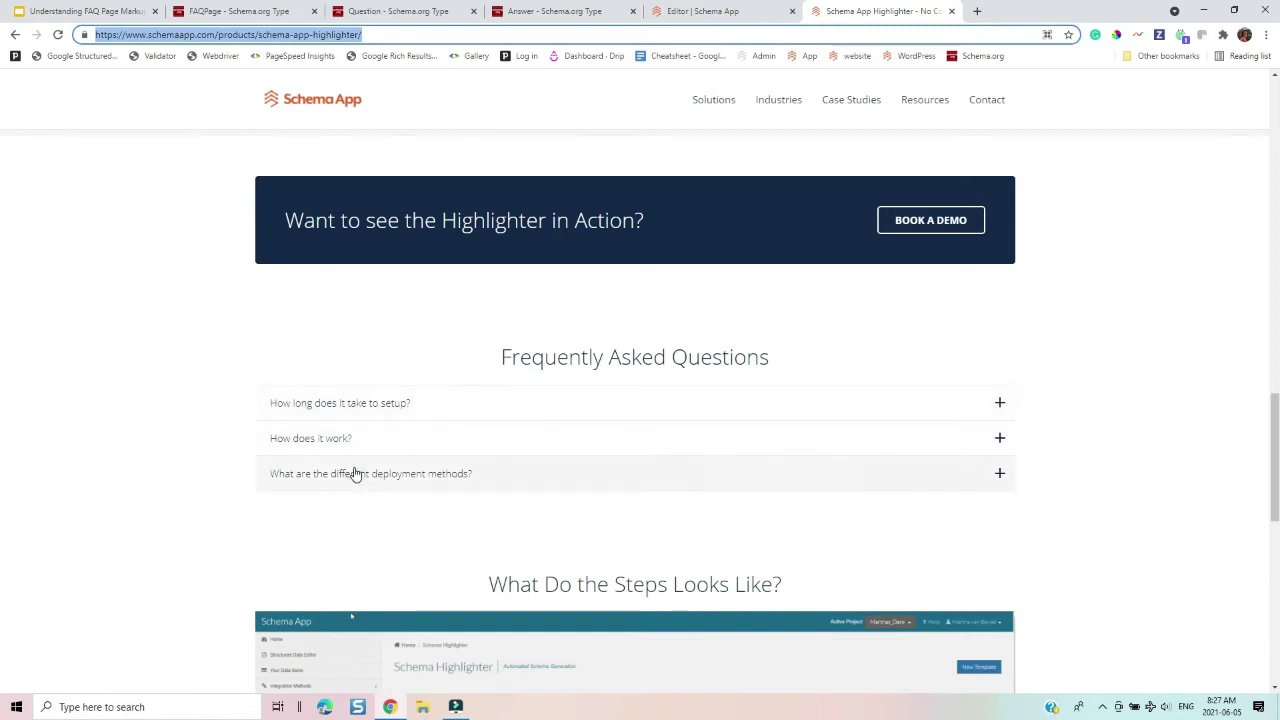
left_click(710, 14)
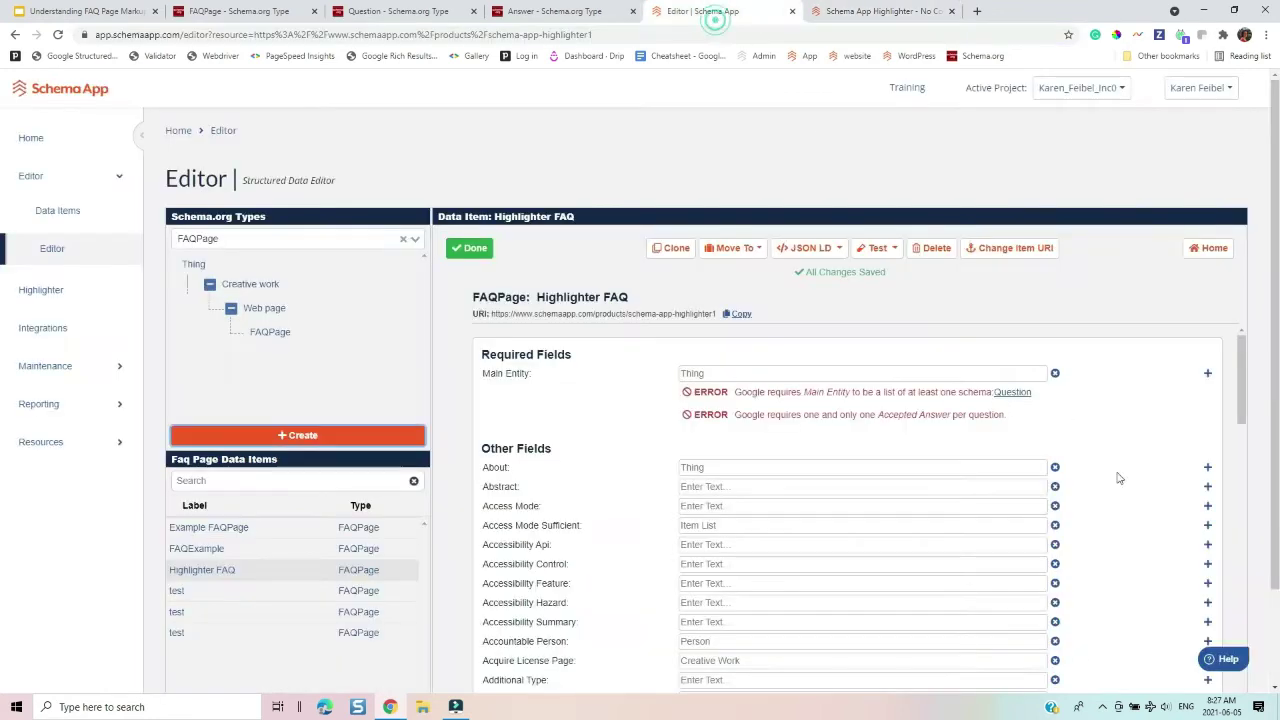
left_click(1208, 373)
left_click(1208, 373)
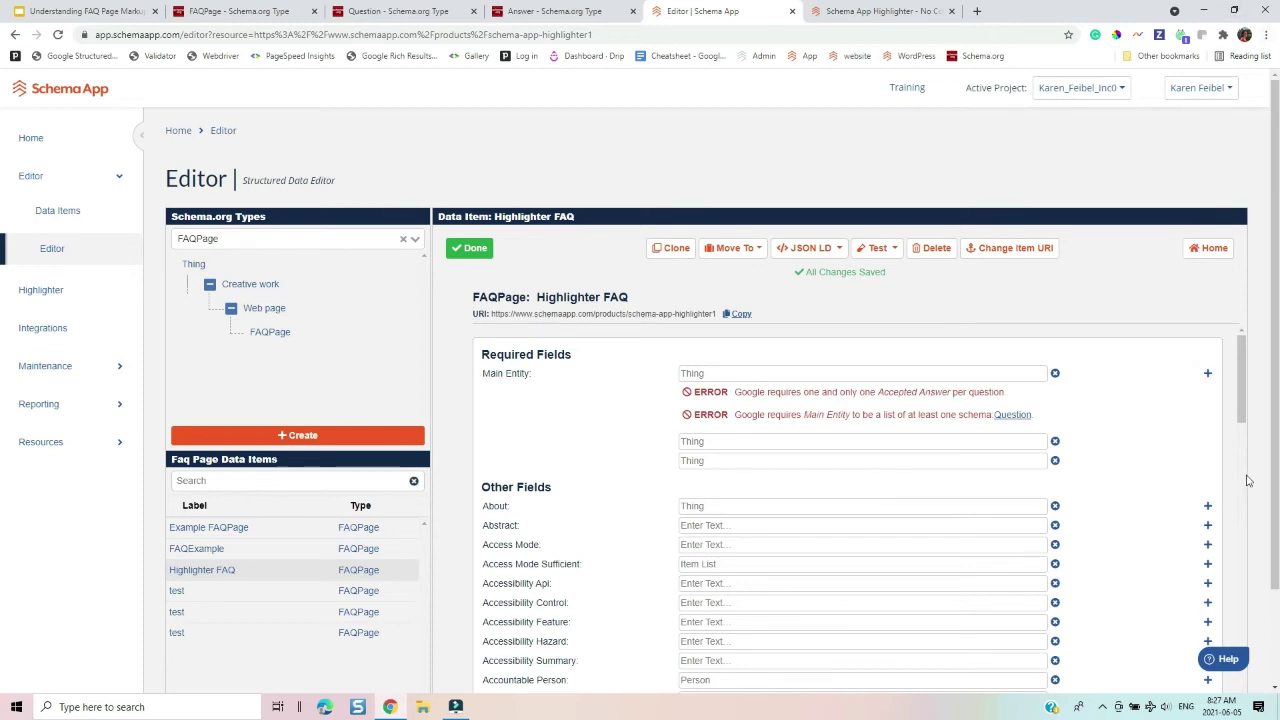
Place the Editor and the Highlighter product page in separate windows side by side.
left_click(1234, 10)
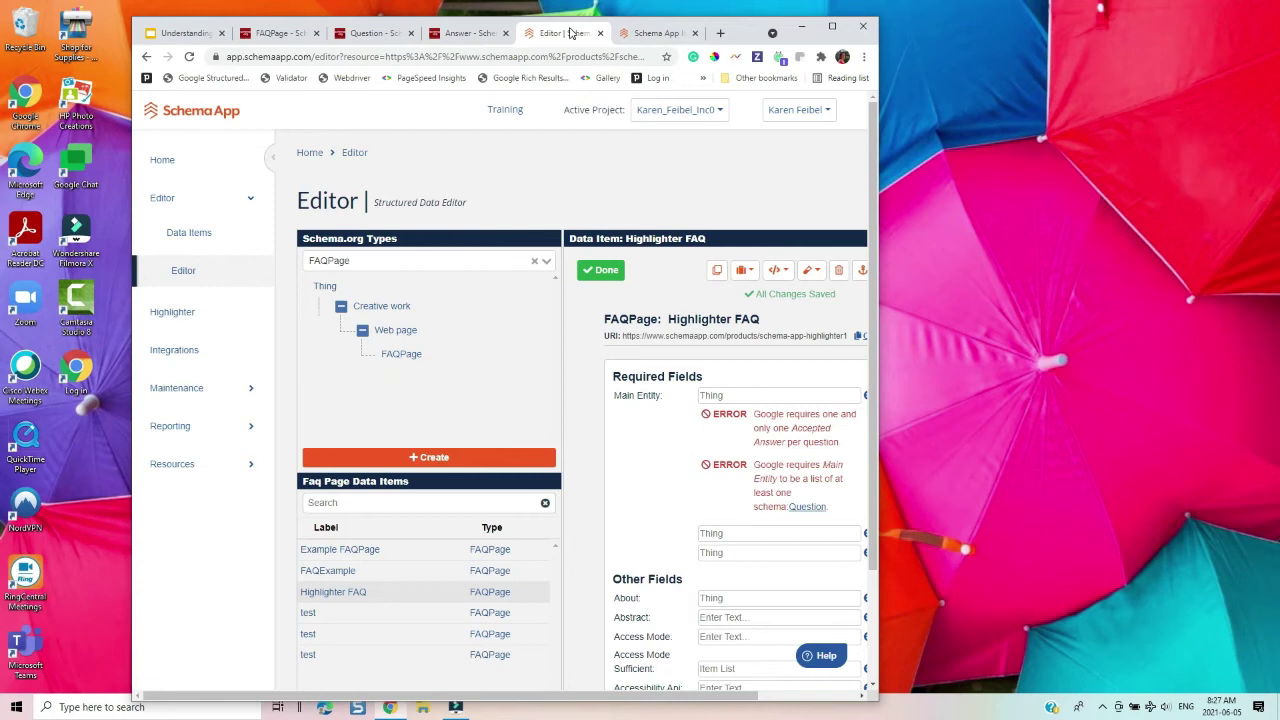
left_click_drag(669, 25, 543, 17)
left_click_drag(893, 33, 895, 33)
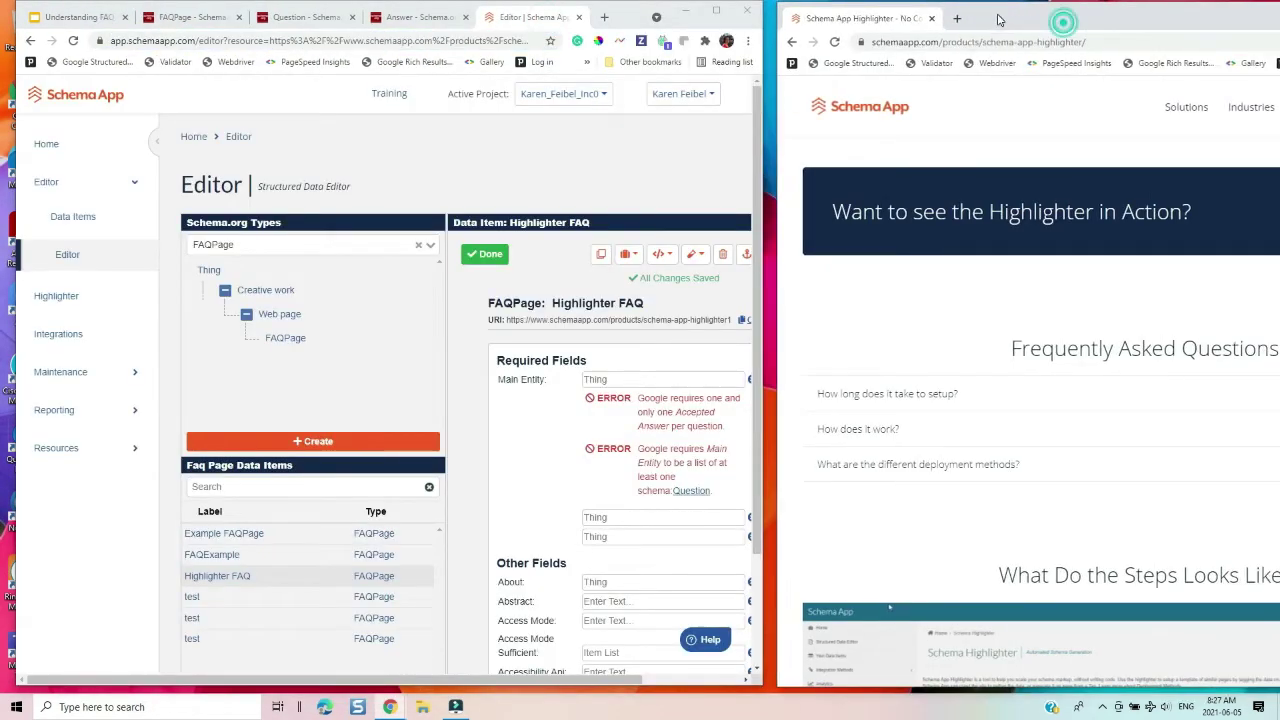
Enter "How long does it take to set up?" as the first Main Entity of the FAQPage.
left_click(566, 385)
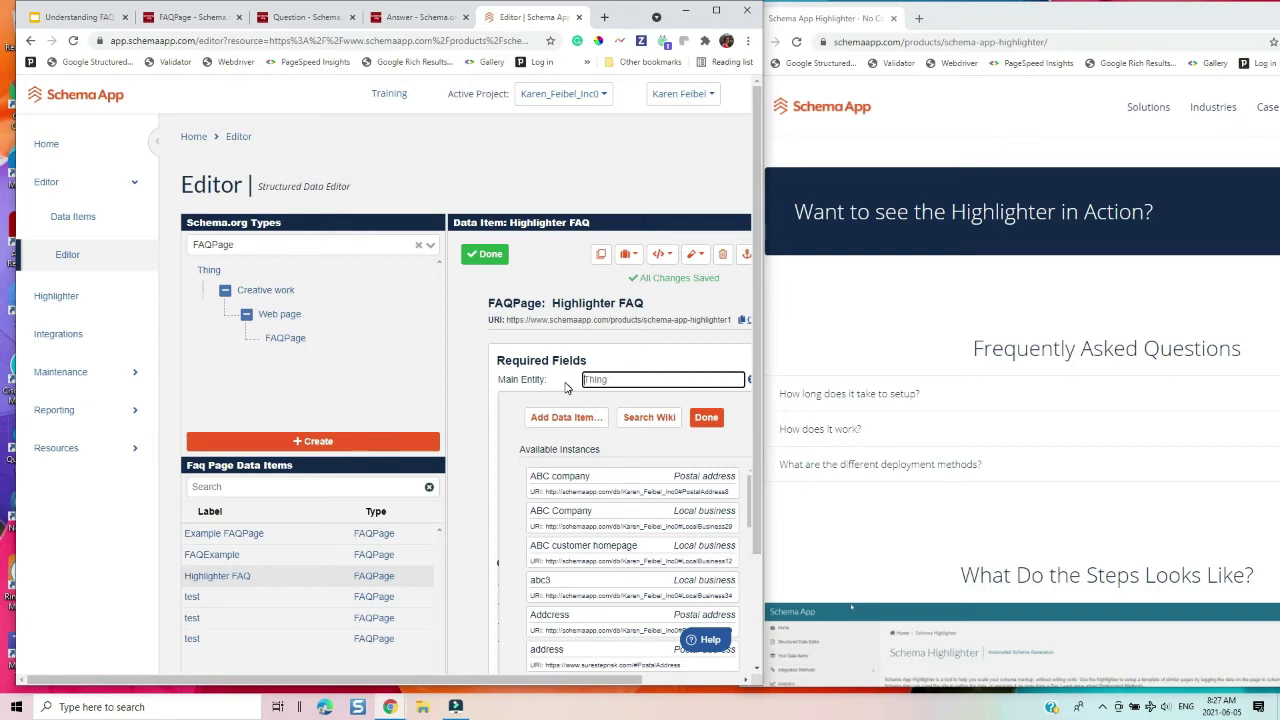
type("How long does ")
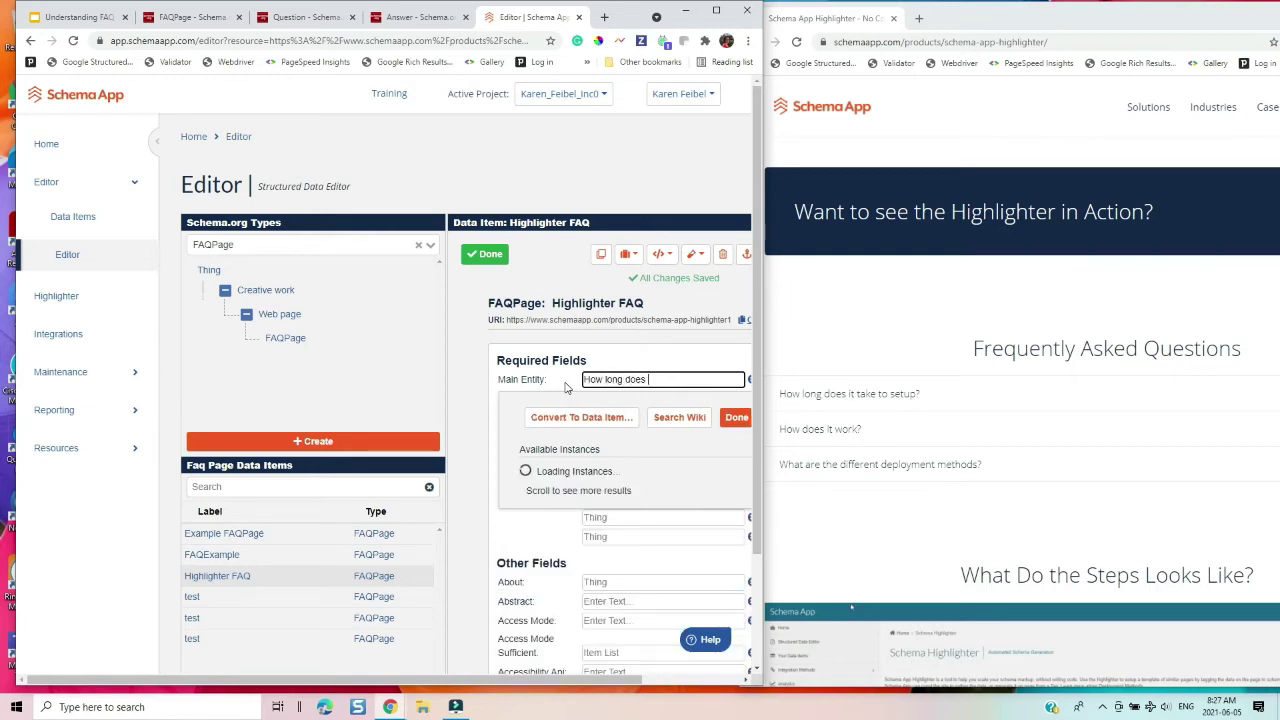
type("it take to set up")
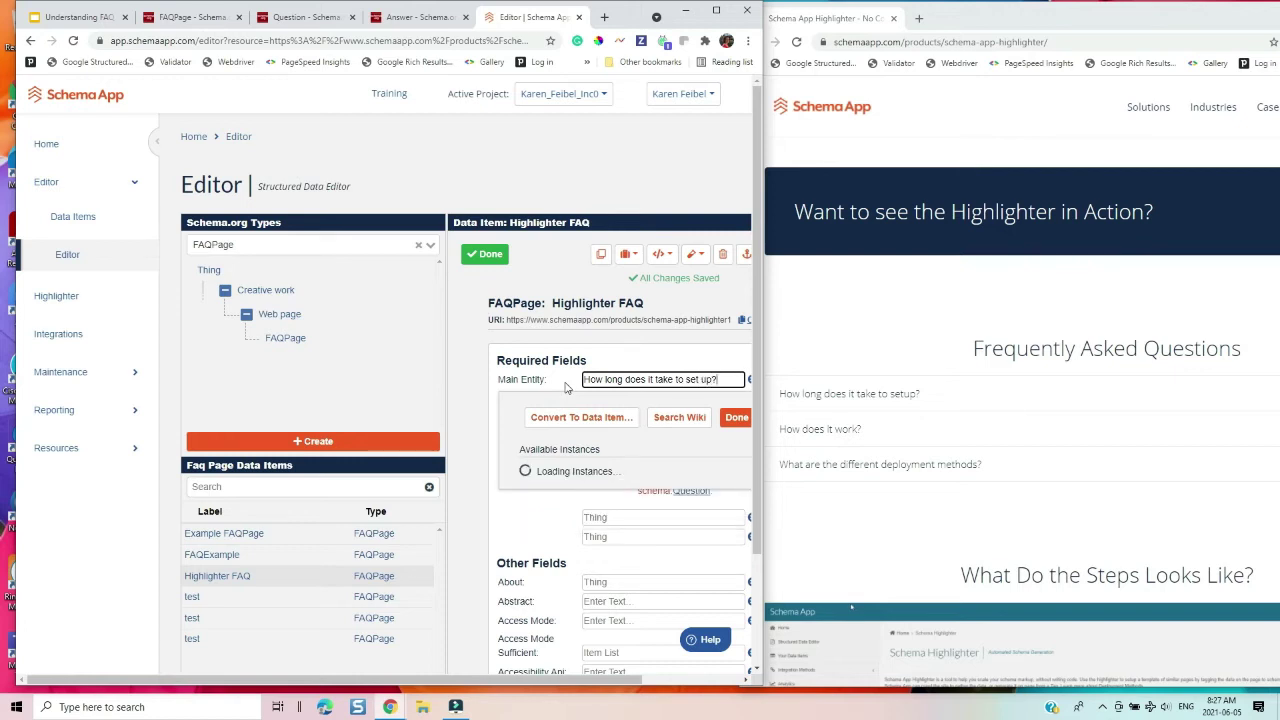
type("?")
left_click(640, 355)
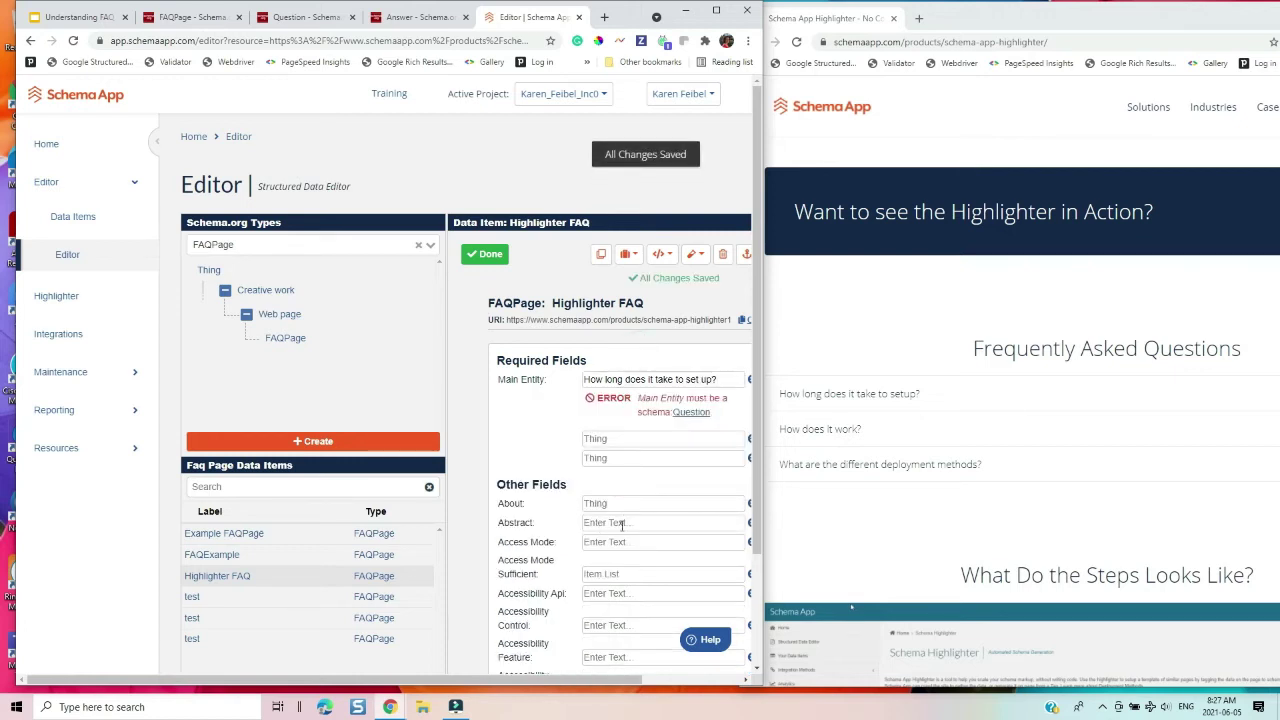
Enter "How does it work?" as the second Main Entity of the FAQPage.
left_click(605, 441)
type("How ")
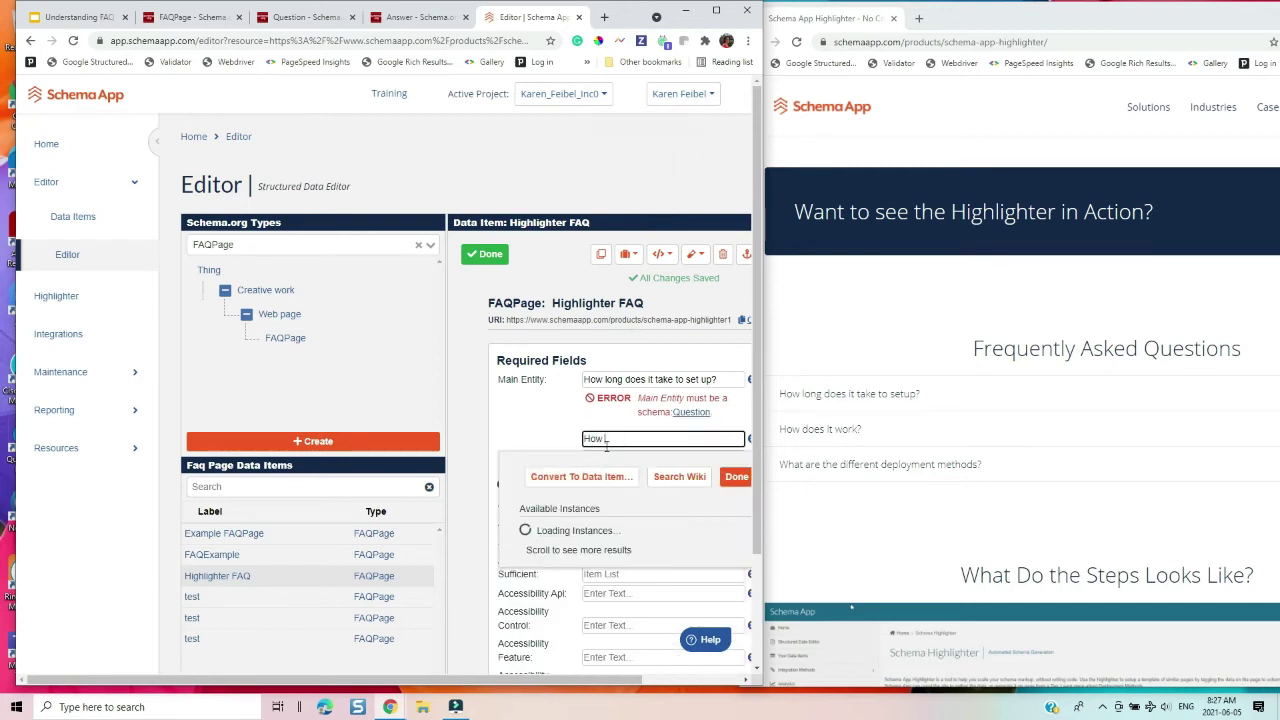
type("does it work?")
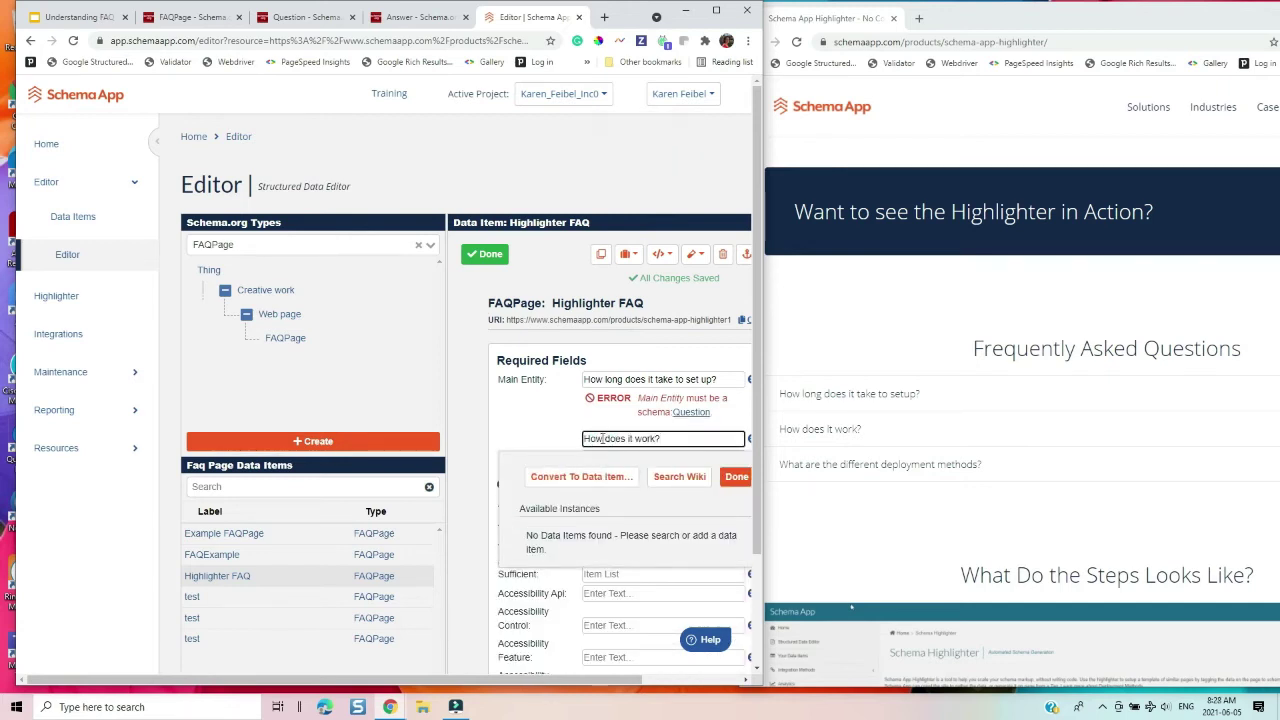
left_click(566, 428)
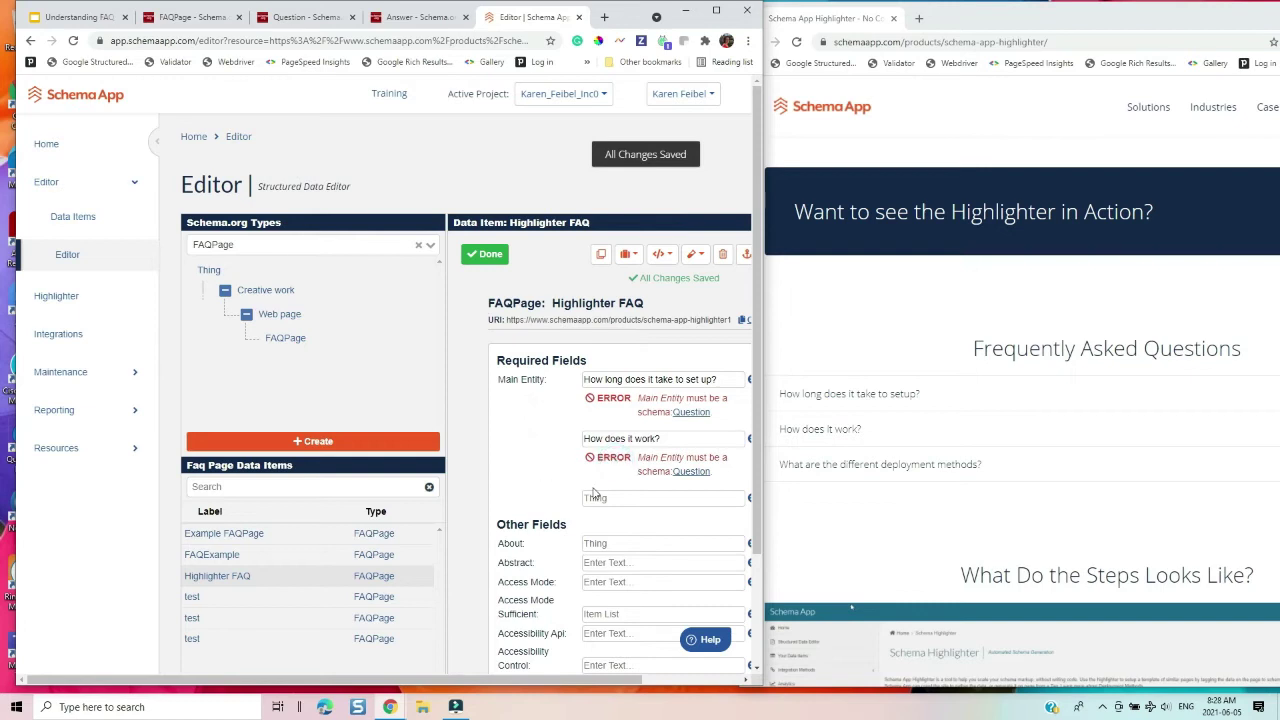
Enter "What are the different deployment methods?" as the third Main Entity of the FAQPage.
left_click(599, 497)
type("What are the")
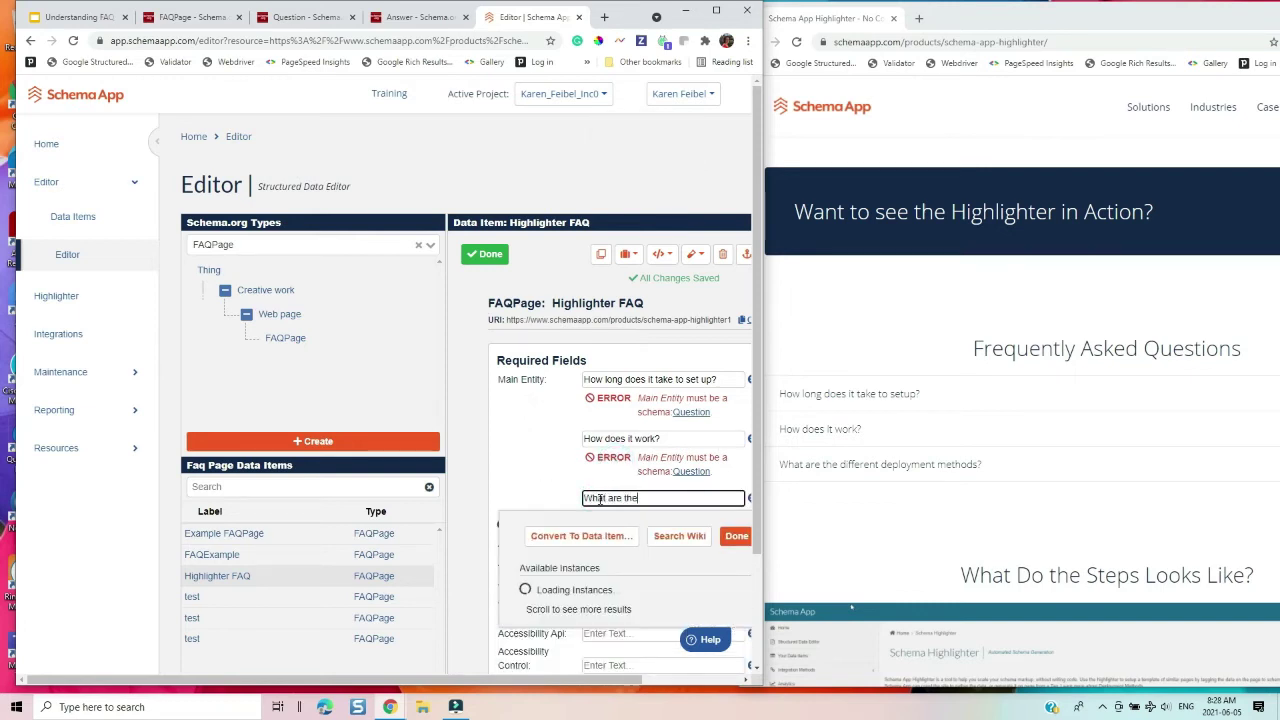
type(" different deployment methods?")
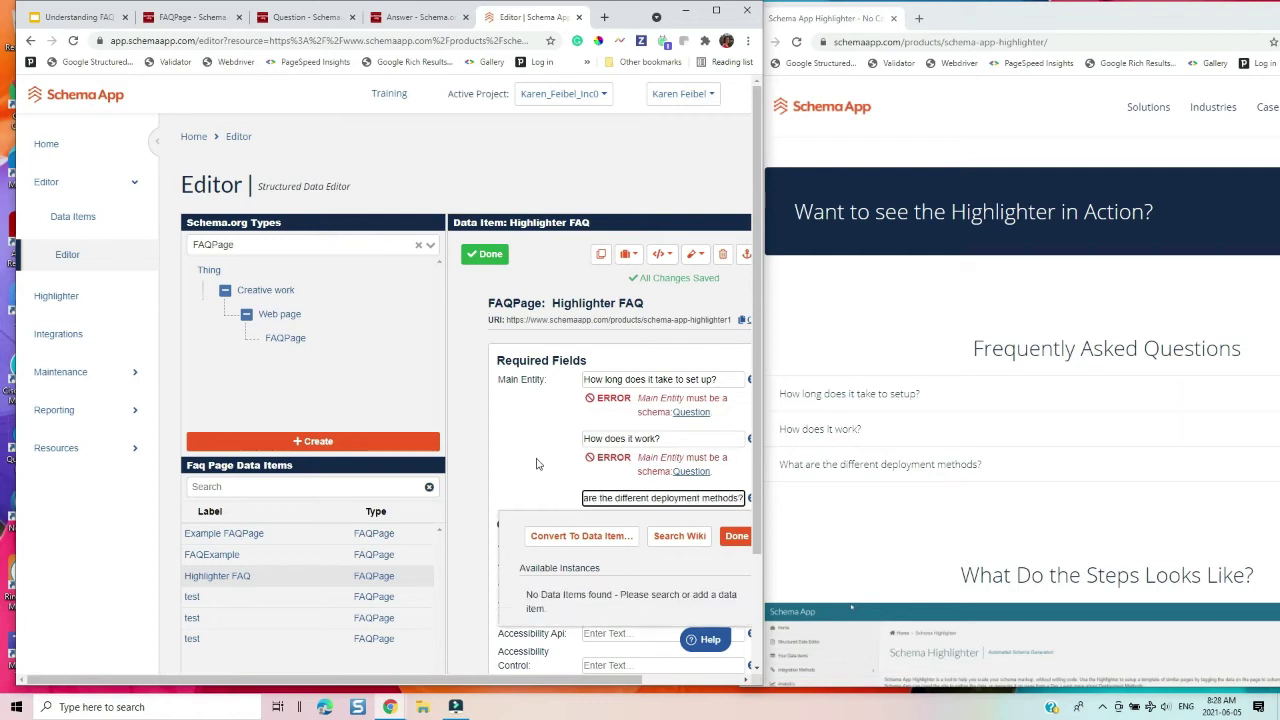
left_click(538, 462)
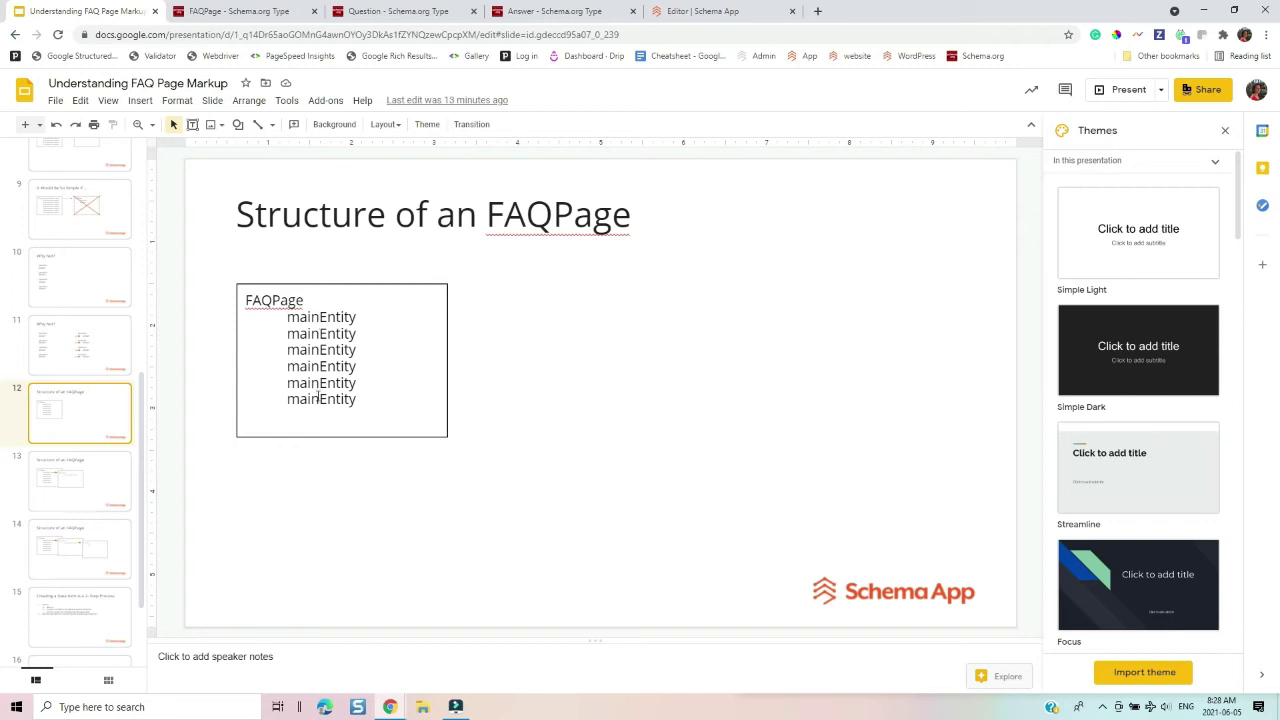
Review the FAQPage structure slides covering Question and Answer in the presentation and return to the Schema App Editor.
left_click(106, 474)
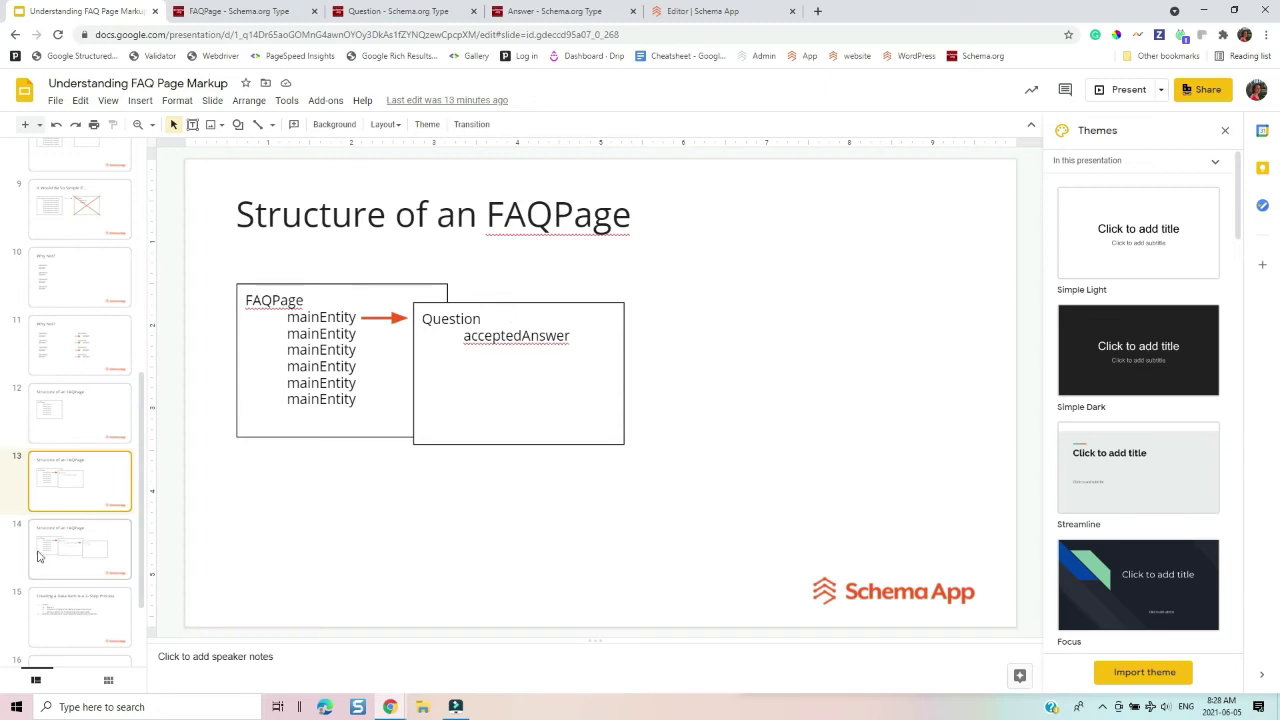
left_click(97, 545)
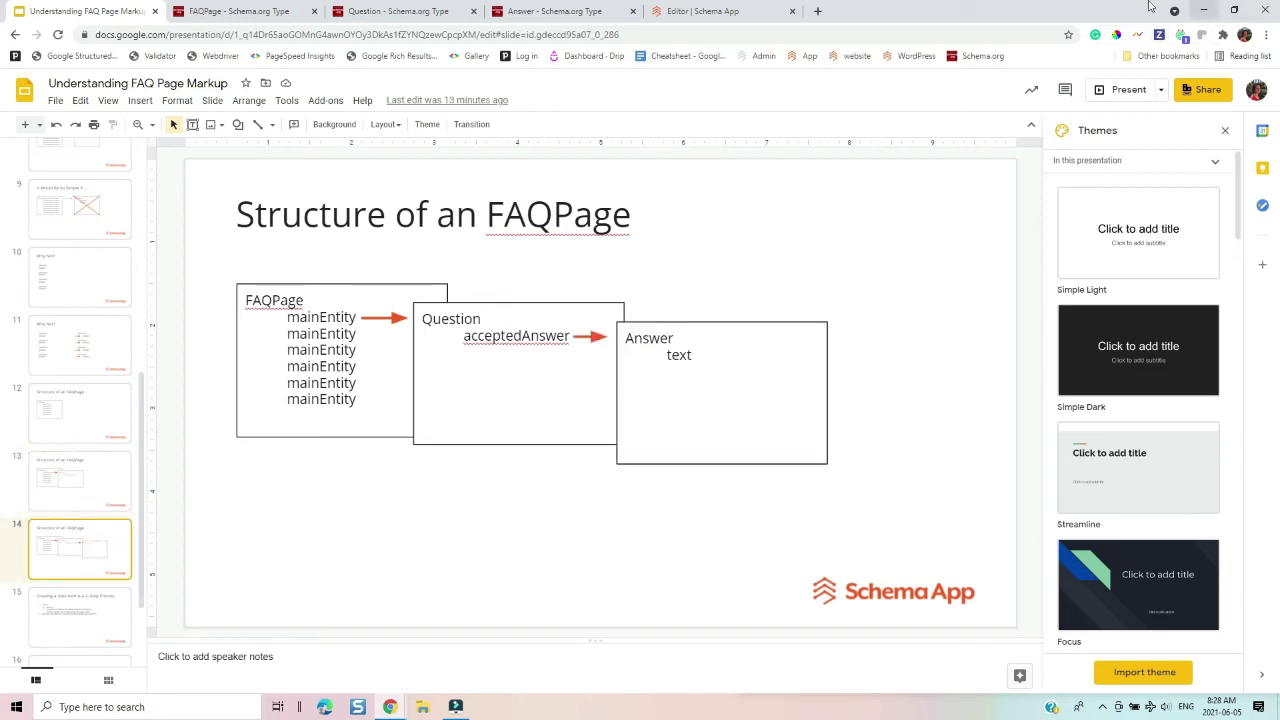
left_click(700, 11)
Convert the first Main Entity, "How long does it take to set up?", into a Question data item with a URL ending in #Question1.
left_click(839, 373)
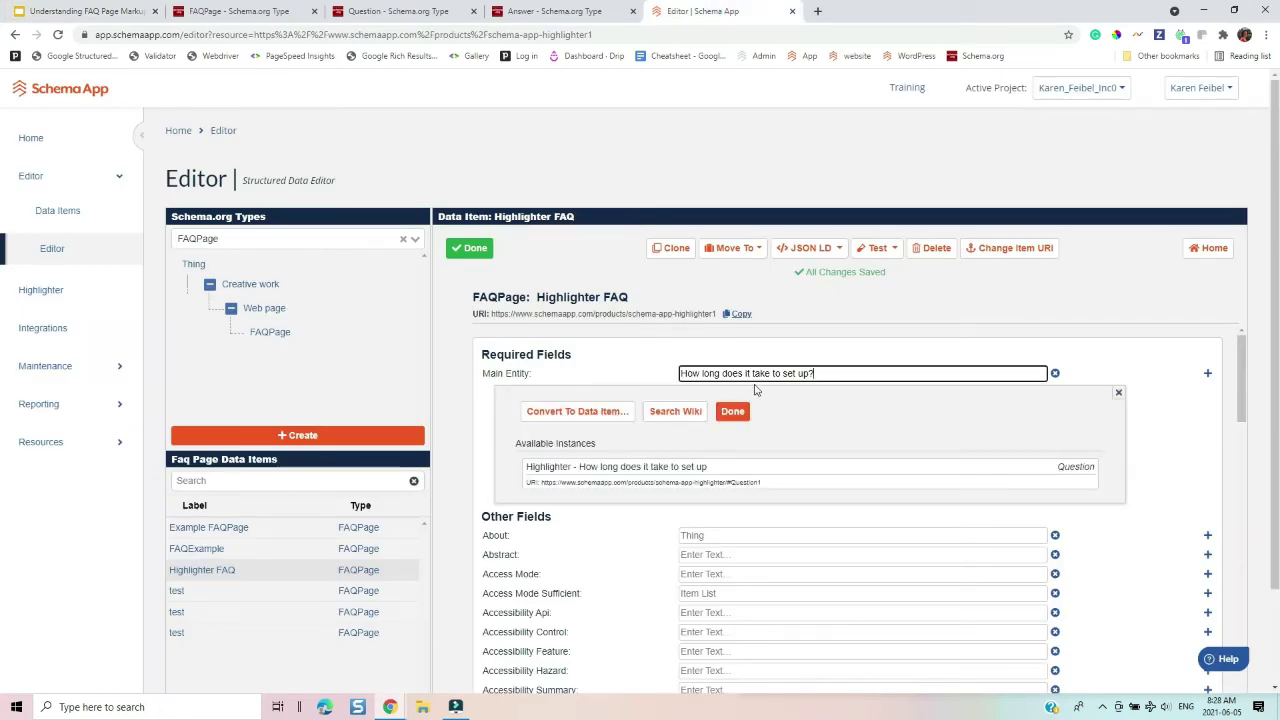
left_click(598, 412)
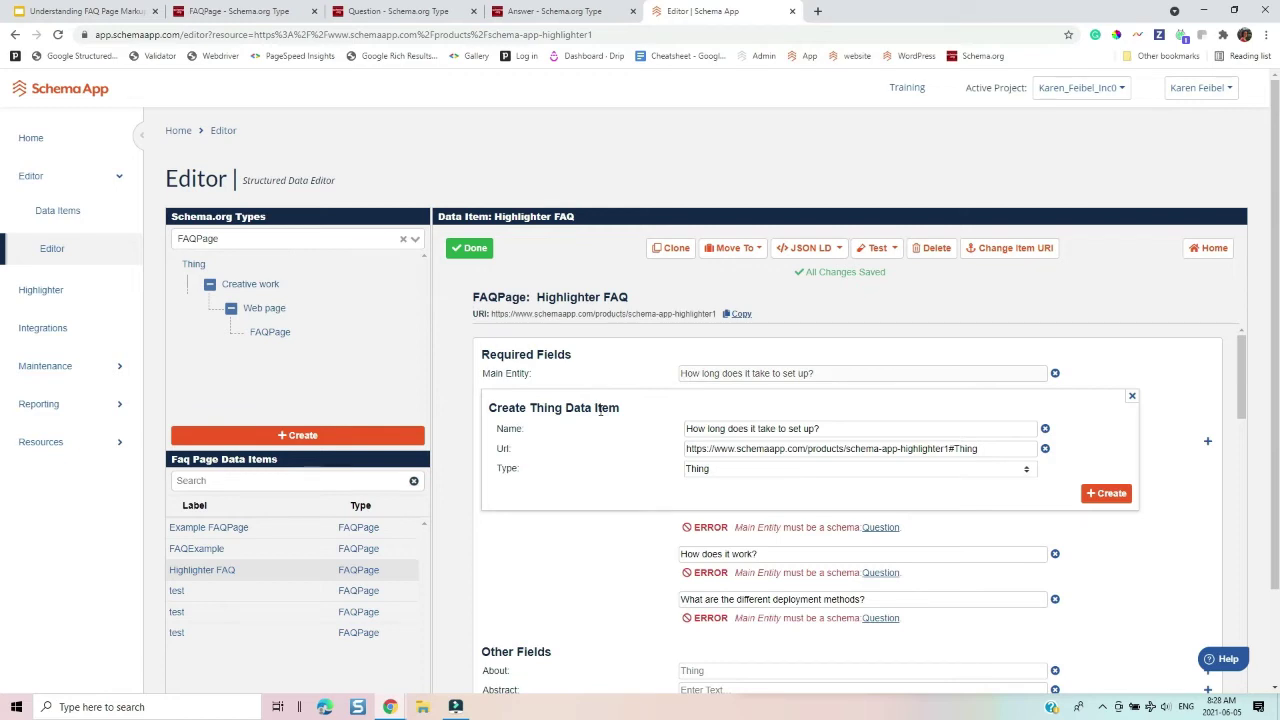
left_click(716, 471)
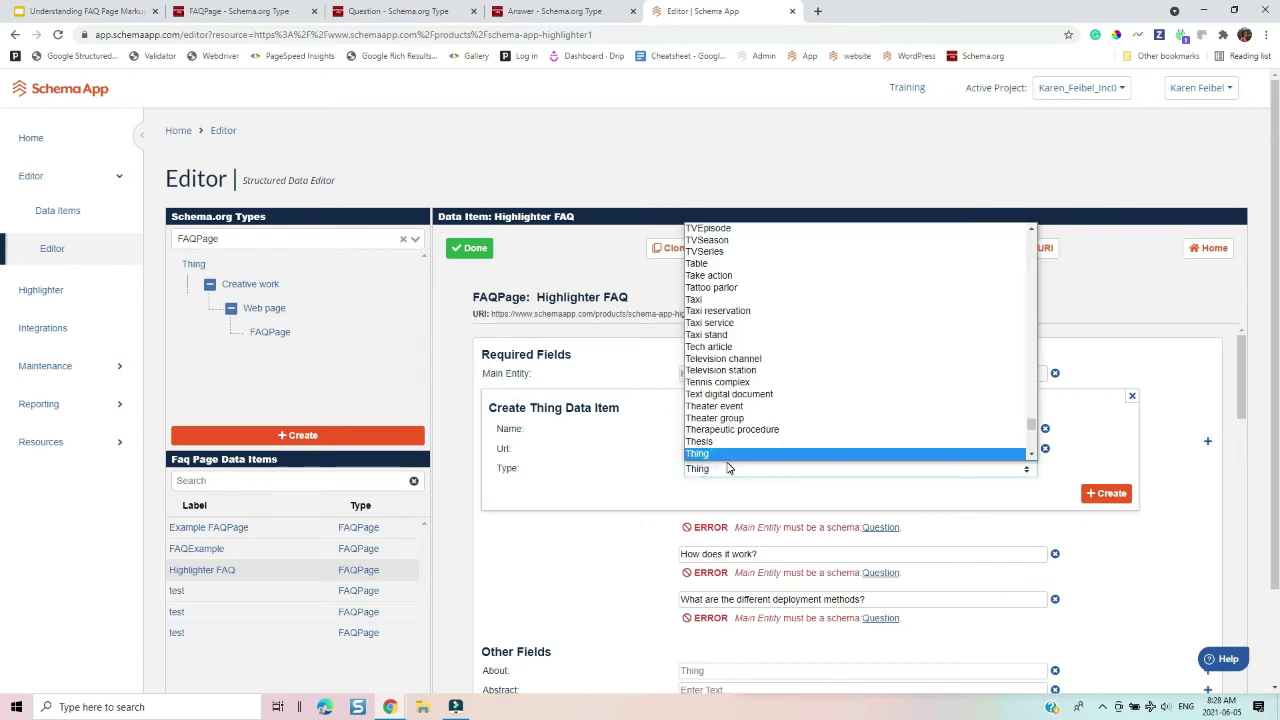
key("q")
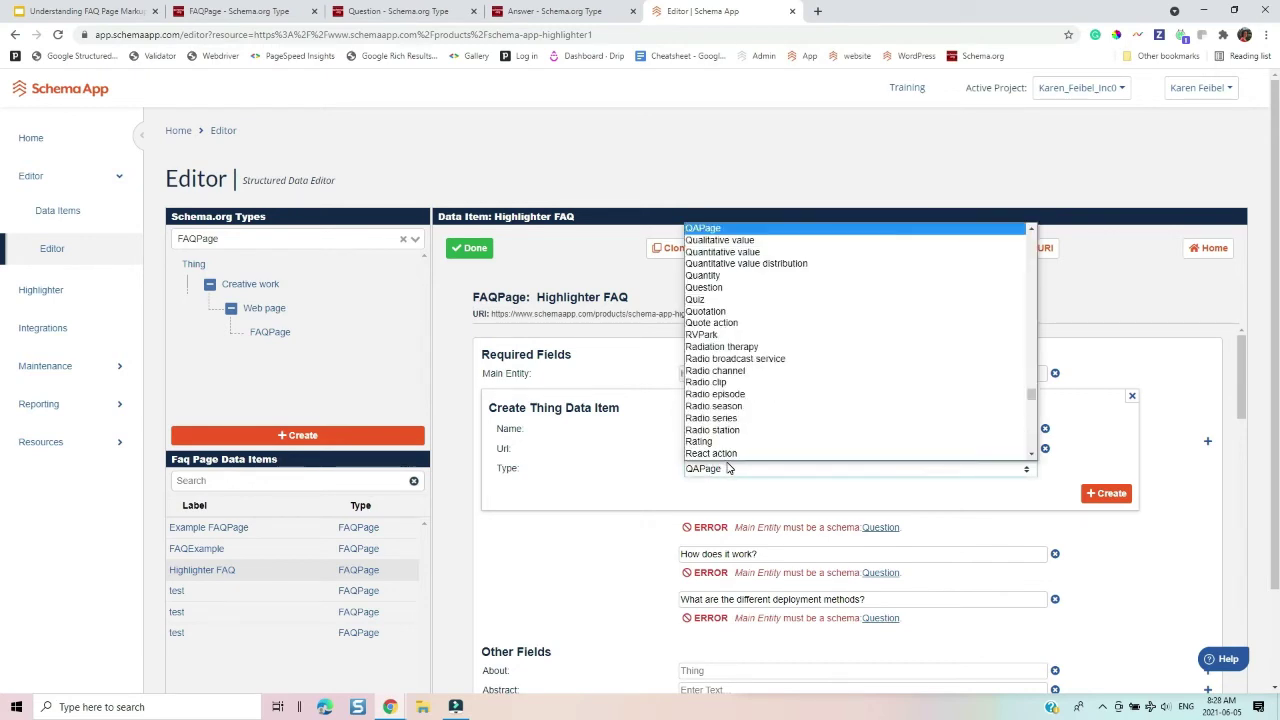
left_click(731, 263)
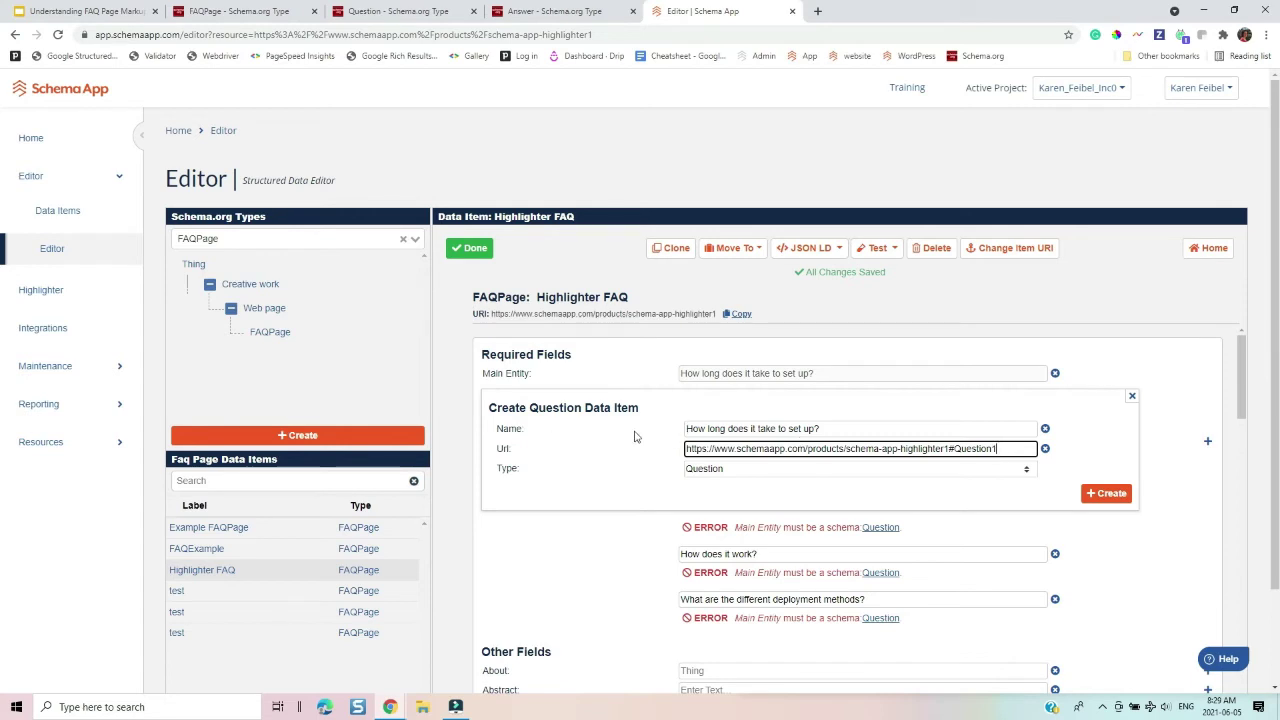
left_click(1104, 494)
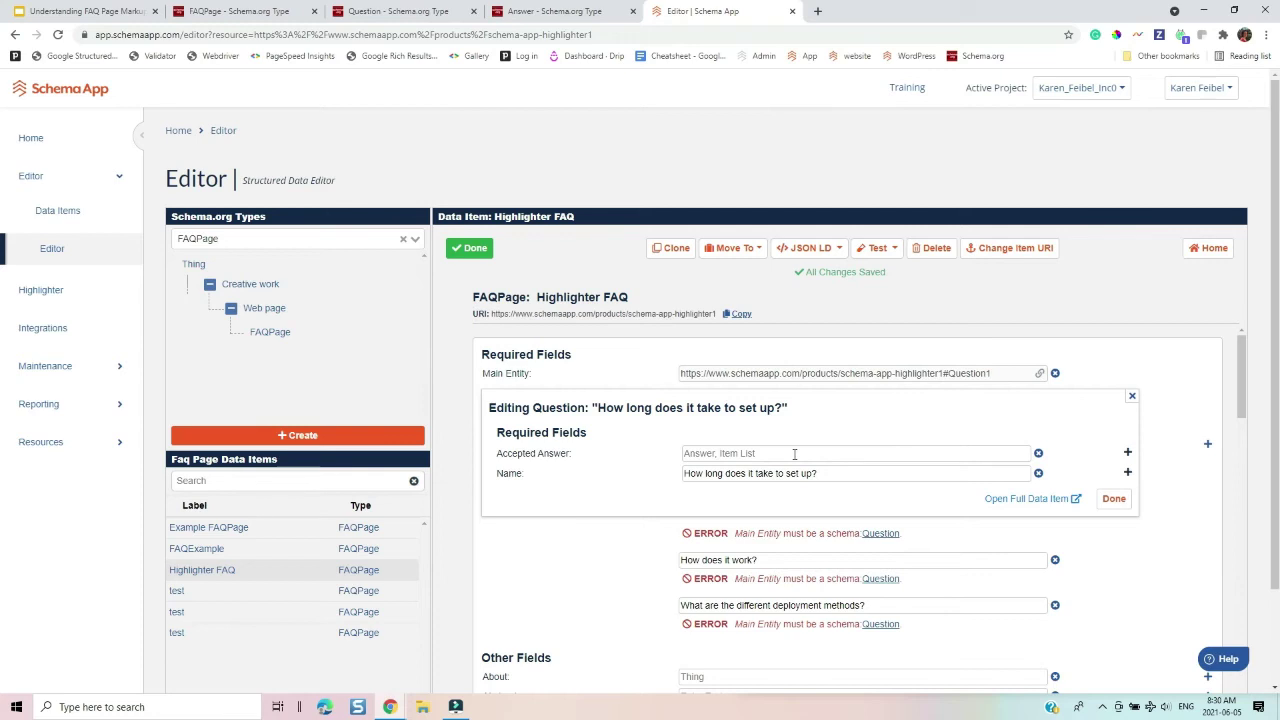
Start a new Answer data item for the first question's Accepted Answer, with its URL ending in #Answer1.
left_click(740, 453)
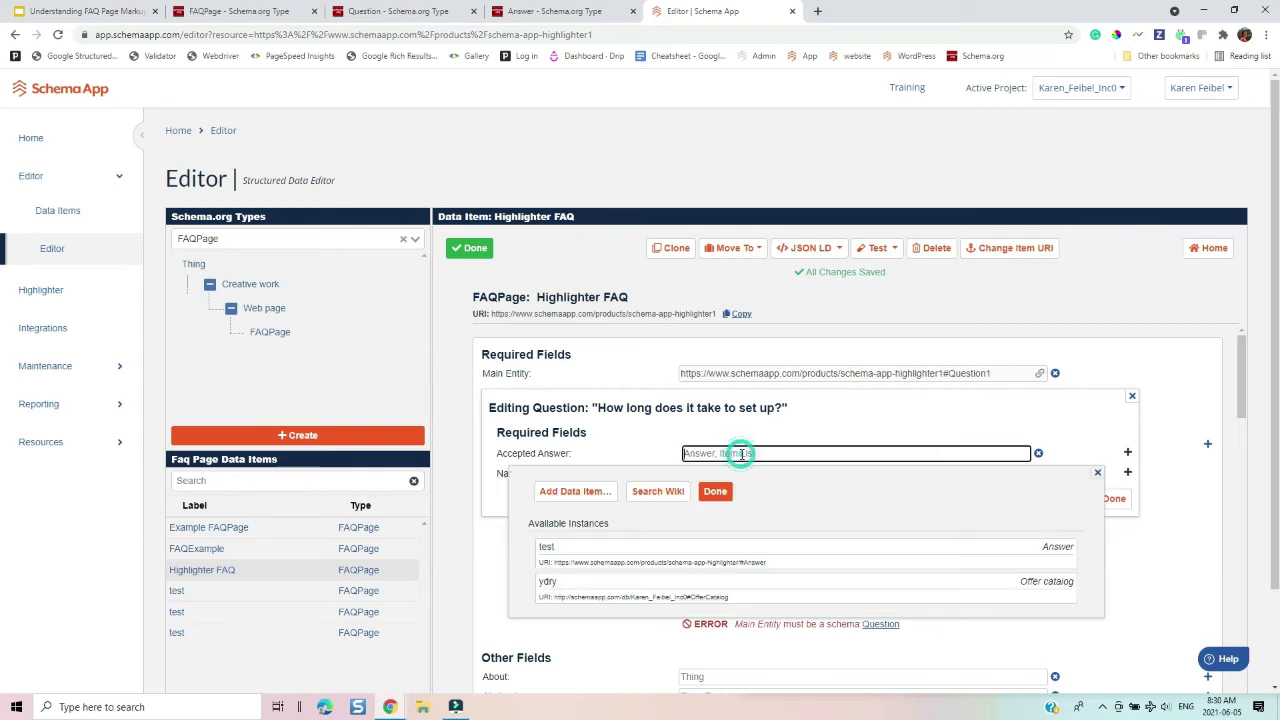
left_click(594, 493)
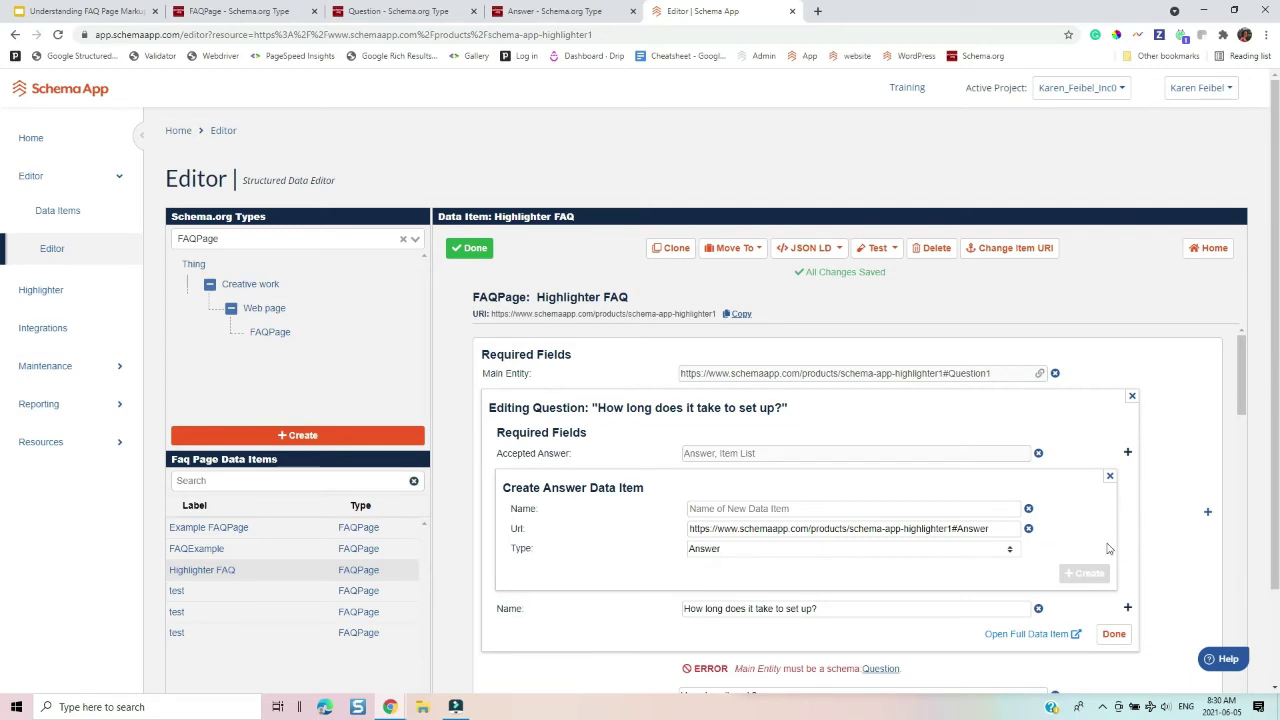
left_click(997, 528)
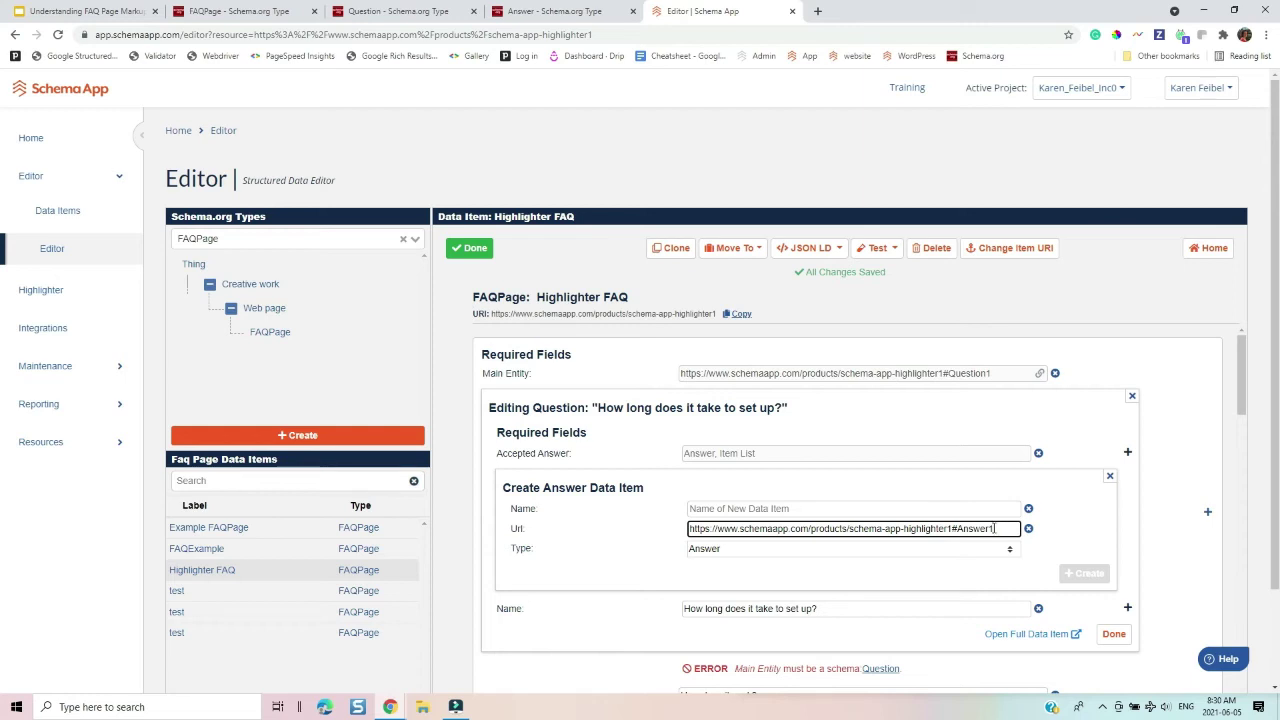
Name the answer data item "Answer: How long does it take to set up?", reusing the copied question text, and create it.
left_click_drag(783, 408, 597, 408)
right_click(644, 411)
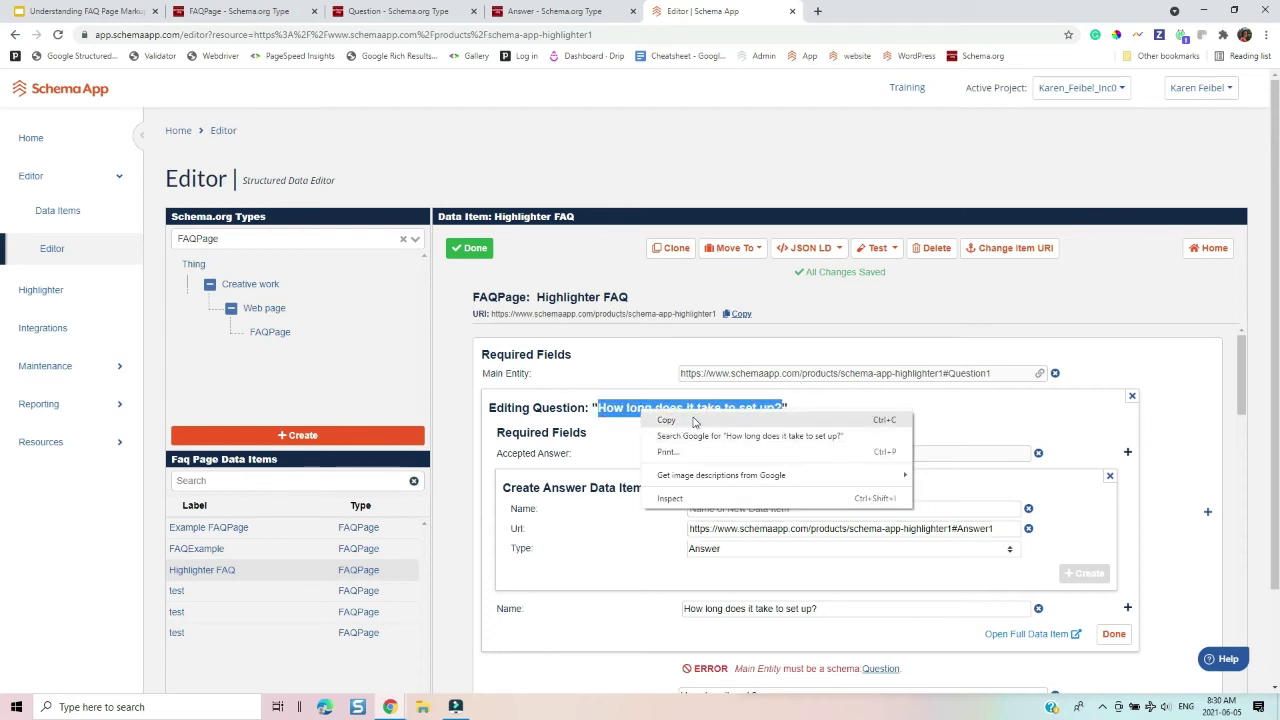
left_click(690, 420)
left_click(717, 509)
type("Ans")
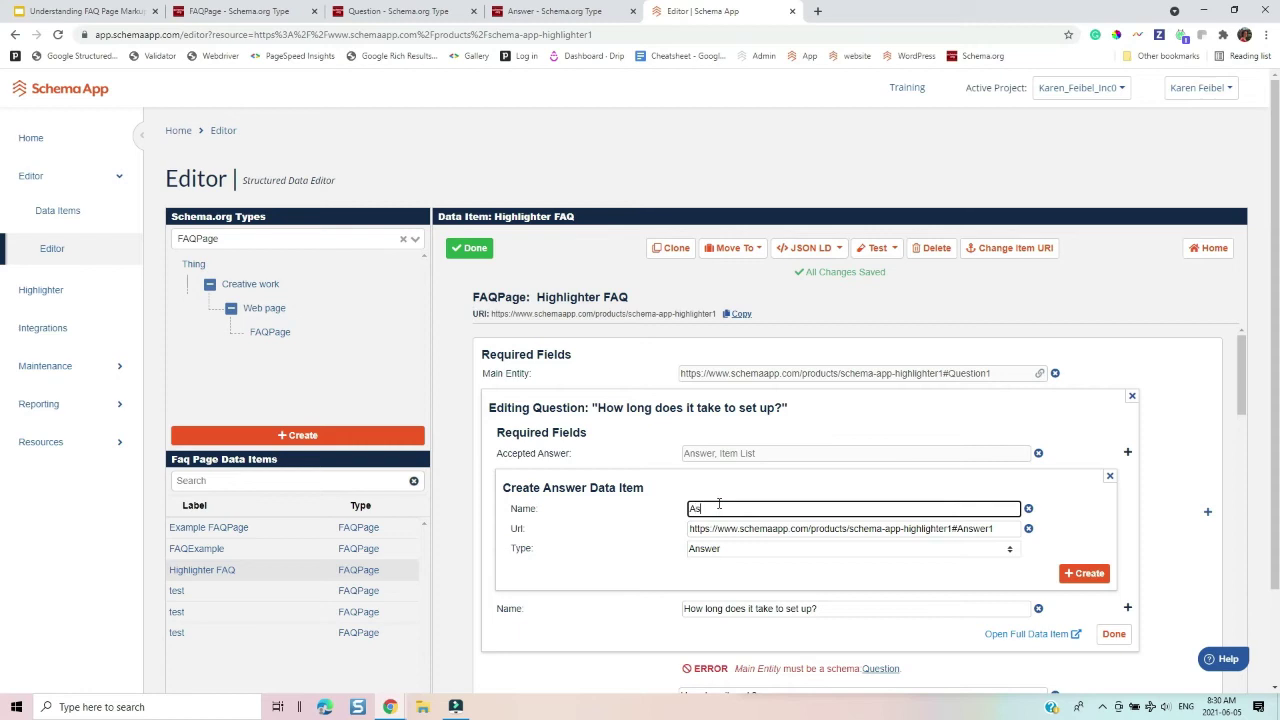
type("wer:")
right_click(748, 508)
left_click(790, 380)
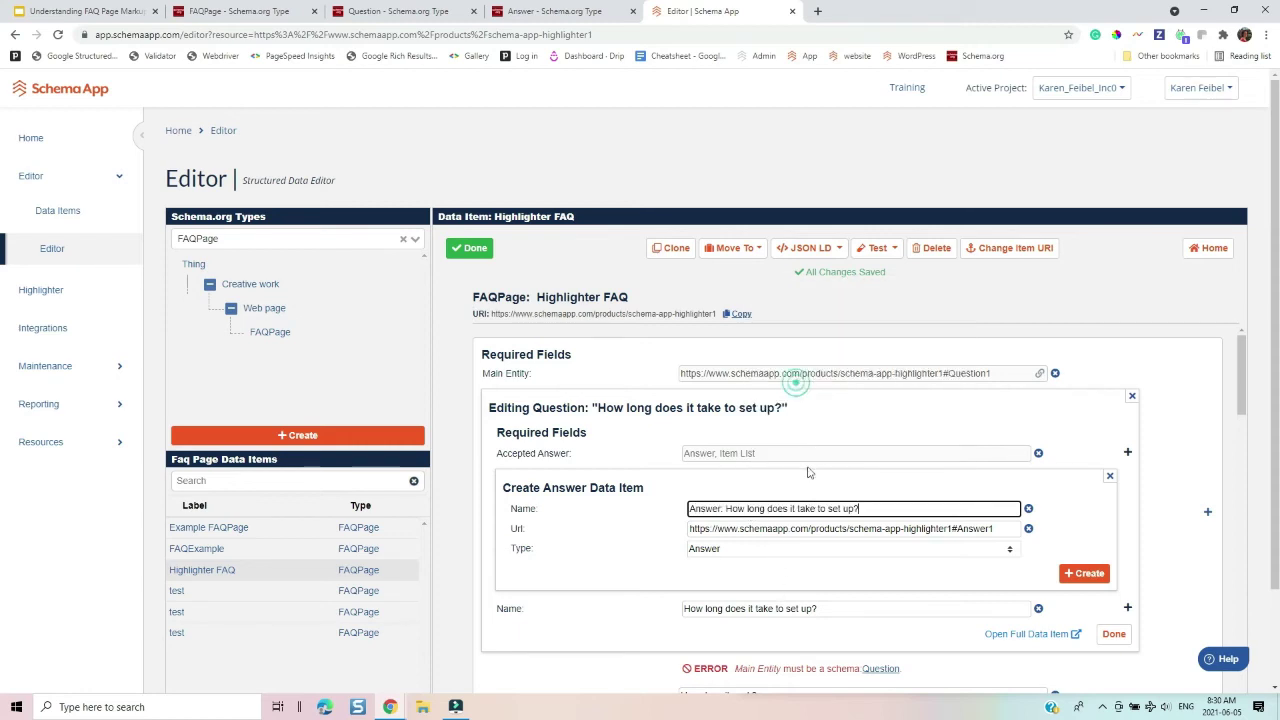
left_click(1088, 575)
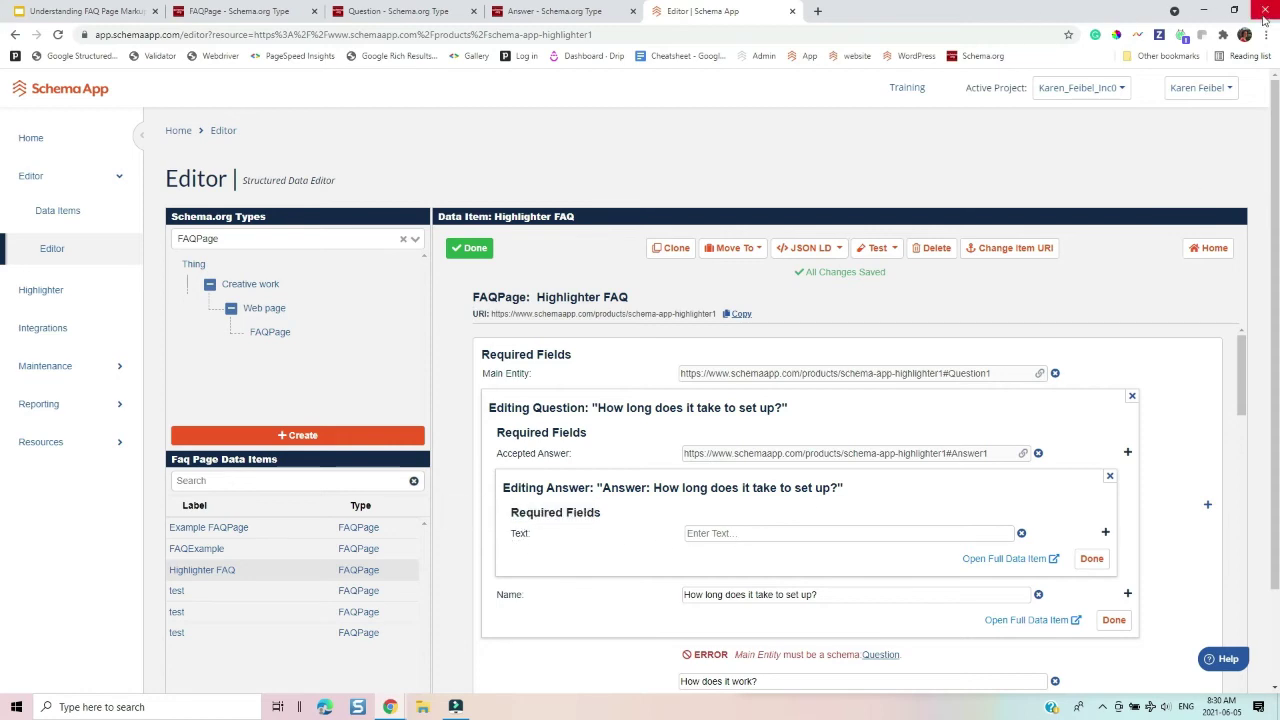
Expand the setup-time question on the Highlighter product page and copy its full answer paragraph.
key("super+Left")
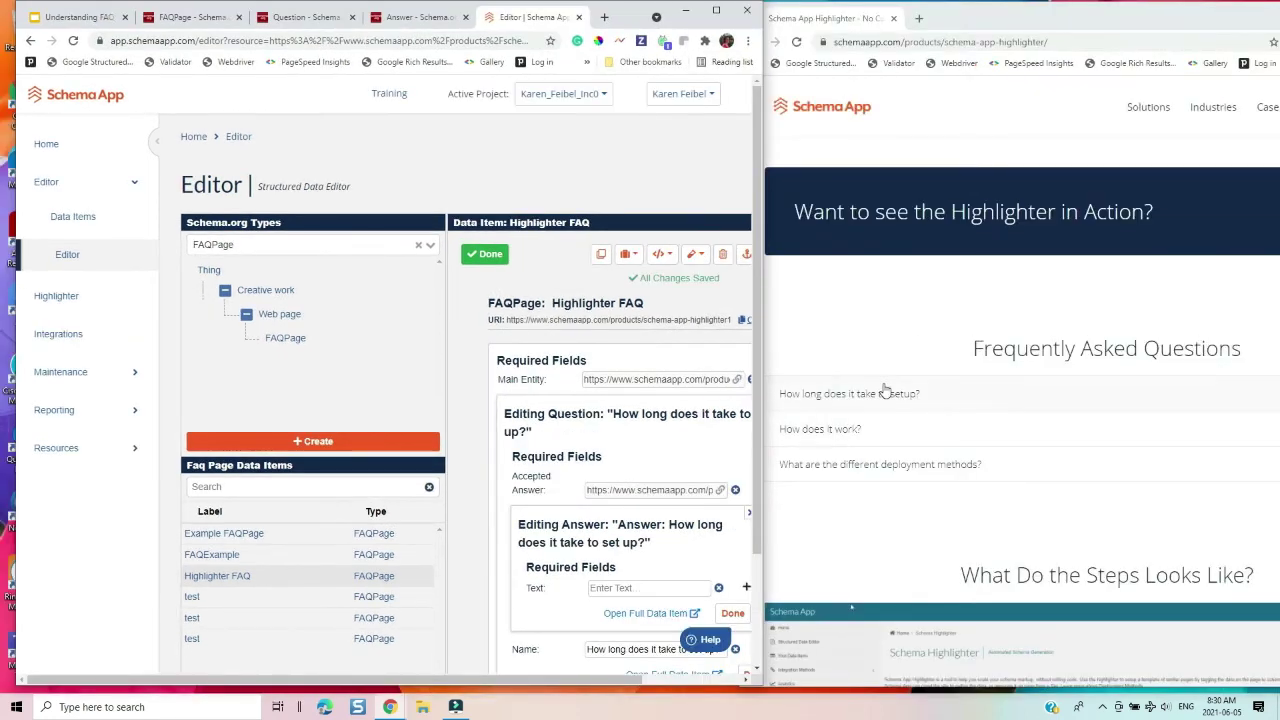
left_click(885, 393)
scroll(869, 441, "down", 2)
triple_click(908, 240)
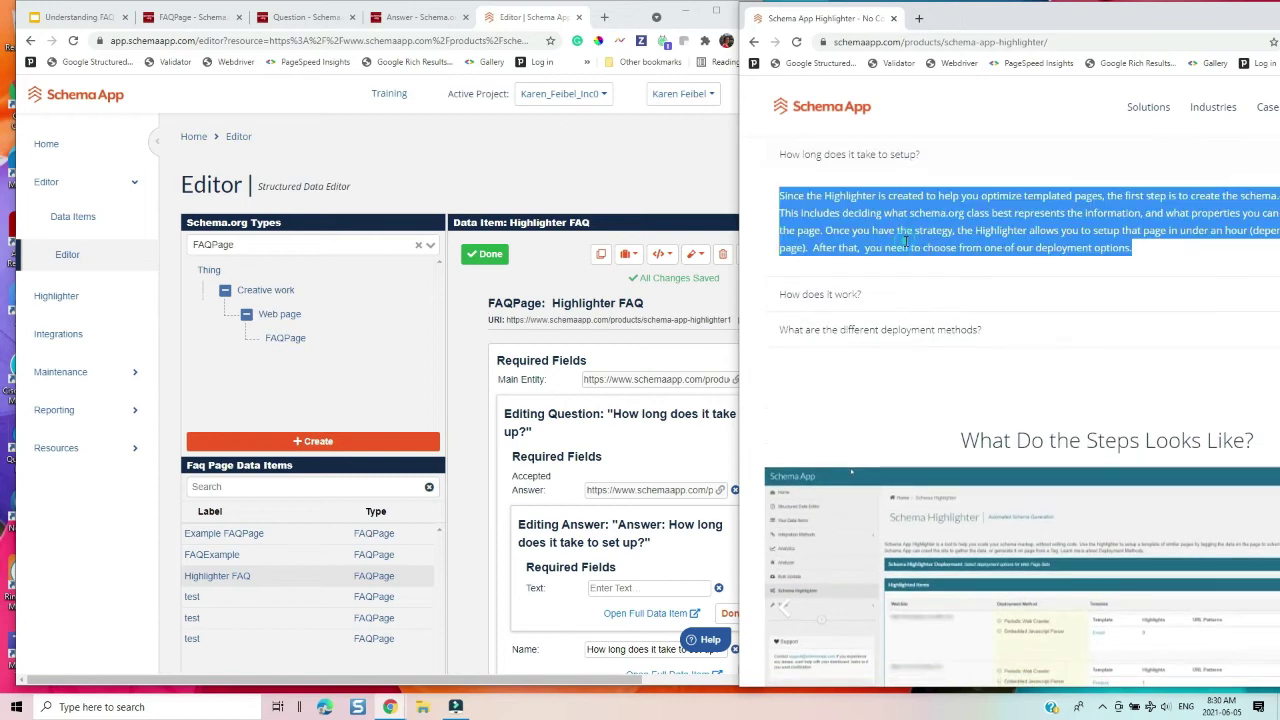
right_click(912, 238)
left_click(938, 245)
Paste the copied paragraph as the answer's Text in the maximized Editor and finish editing the answer and its question.
left_click(683, 456)
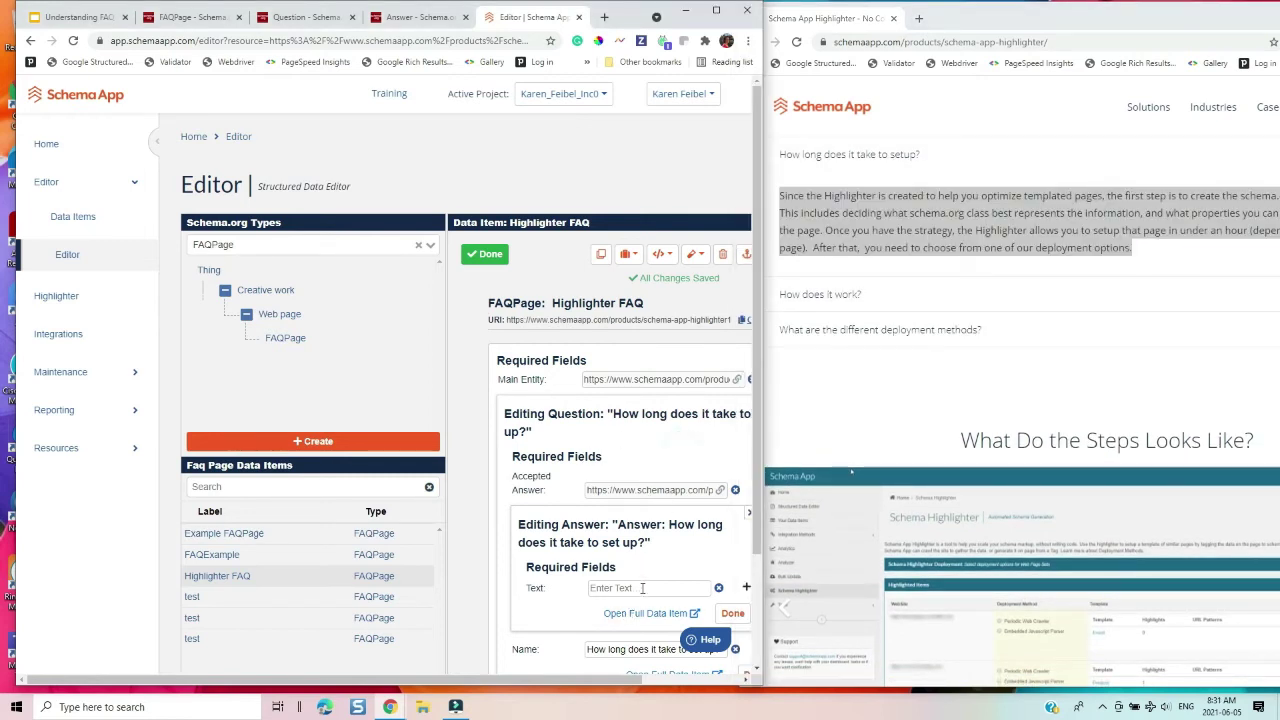
right_click(650, 588)
left_click(716, 10)
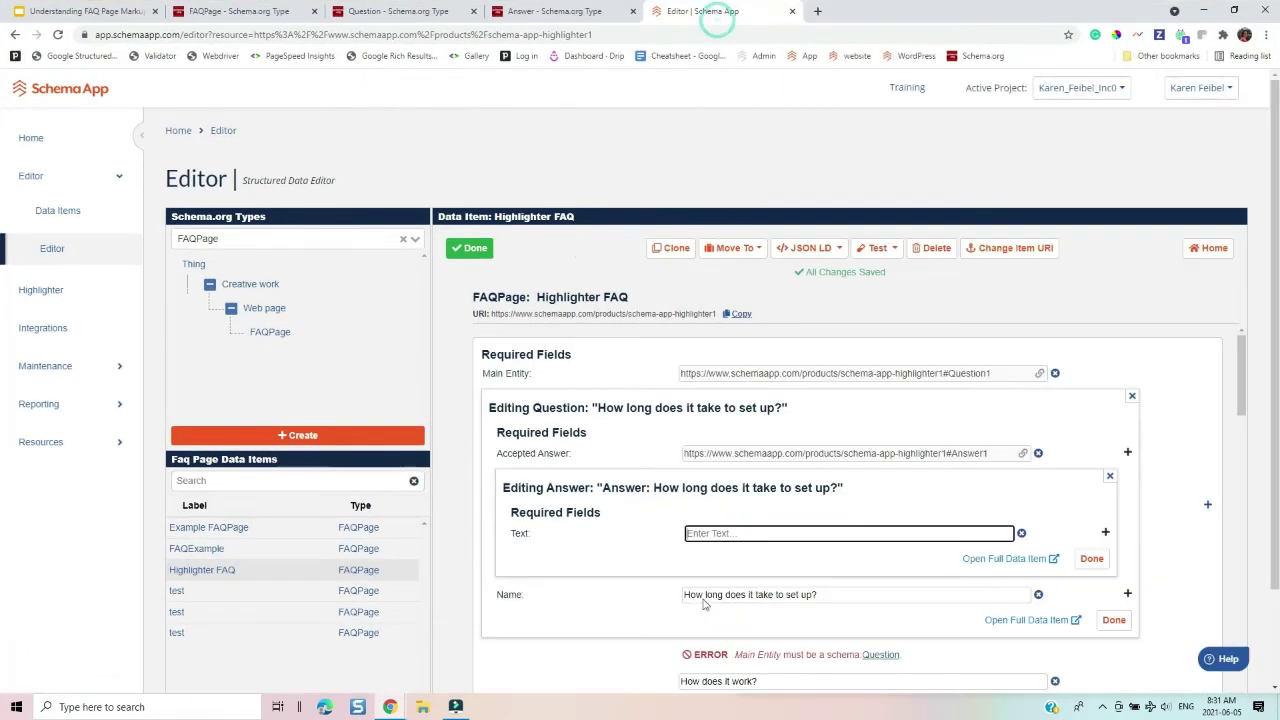
right_click(701, 531)
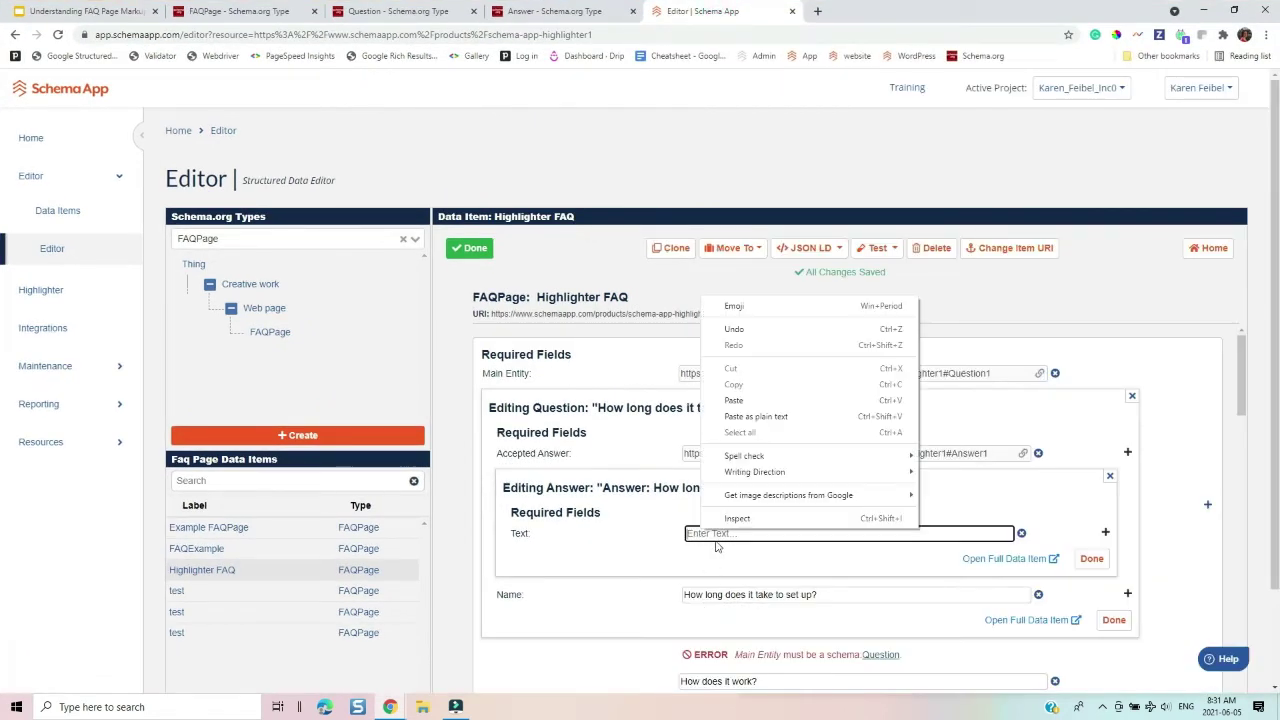
left_click(757, 408)
left_click(1091, 560)
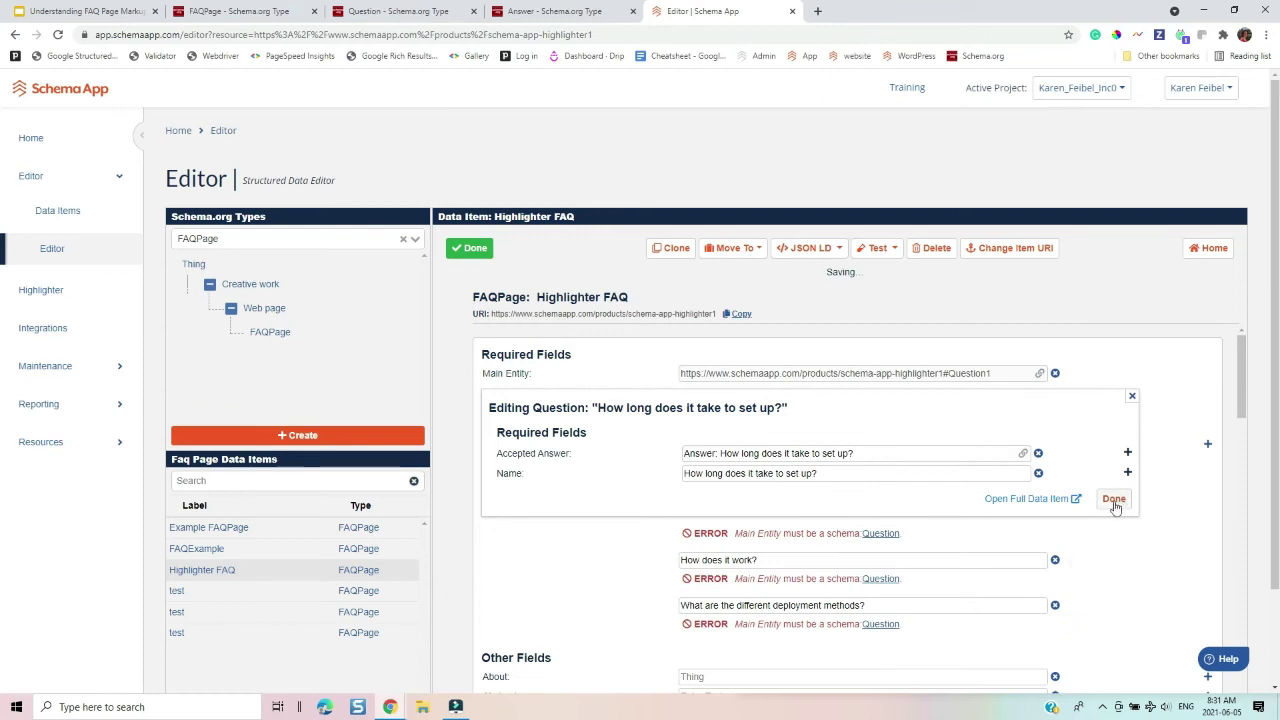
left_click(1114, 500)
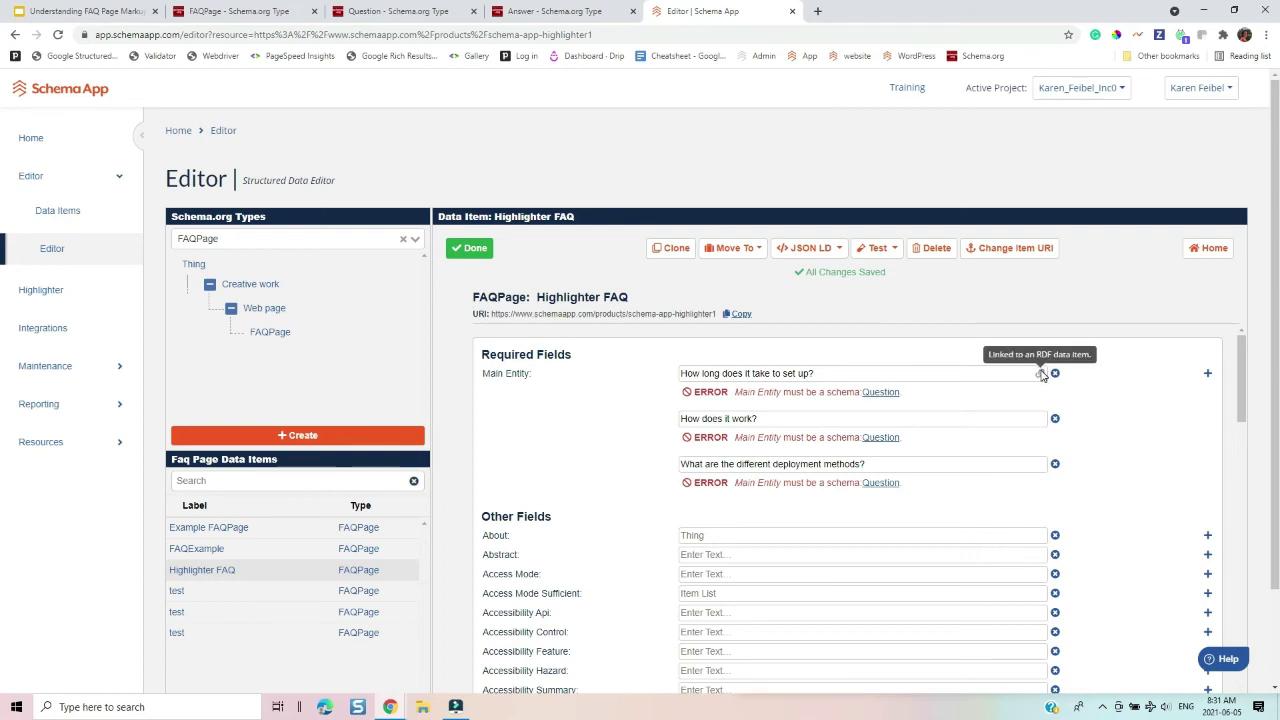
Convert the second Main Entity, "How does it work?", into a Question data item with a URL ending in #Question2.
left_click(818, 421)
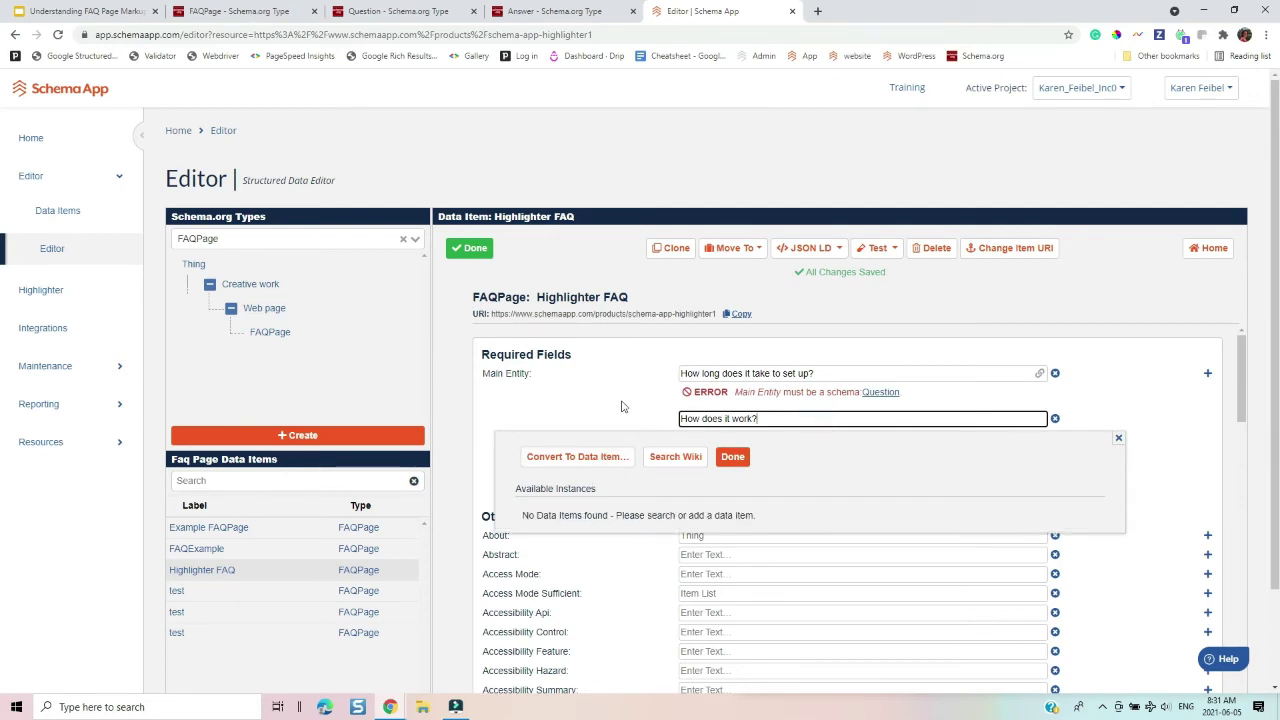
left_click(583, 458)
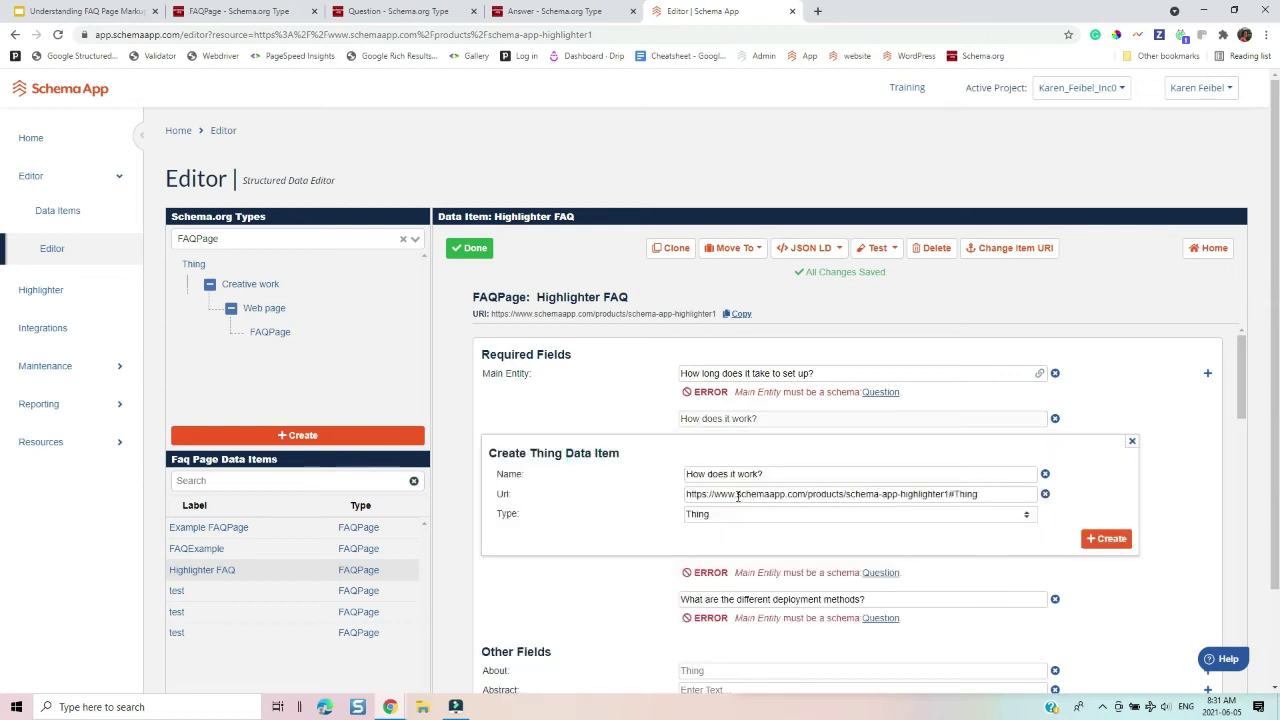
left_click(706, 516)
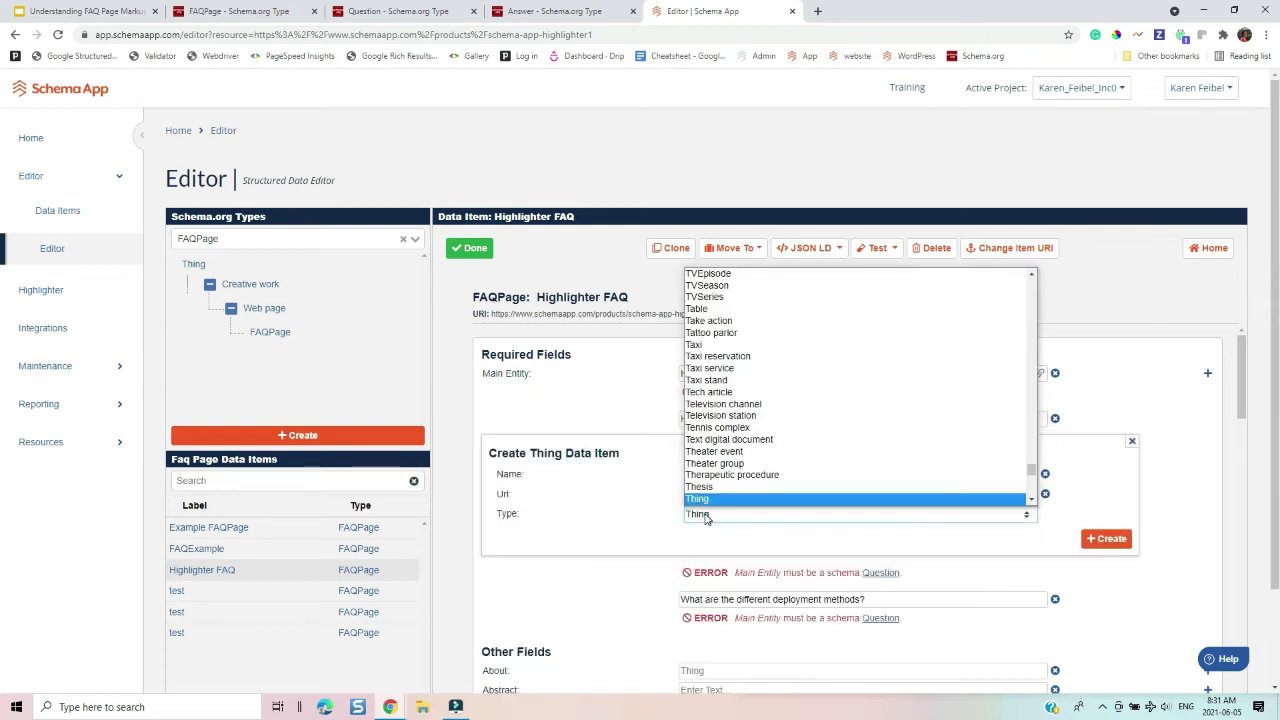
key("q")
key("Down")
key("Down")
key("Down")
key("Down")
key("Down")
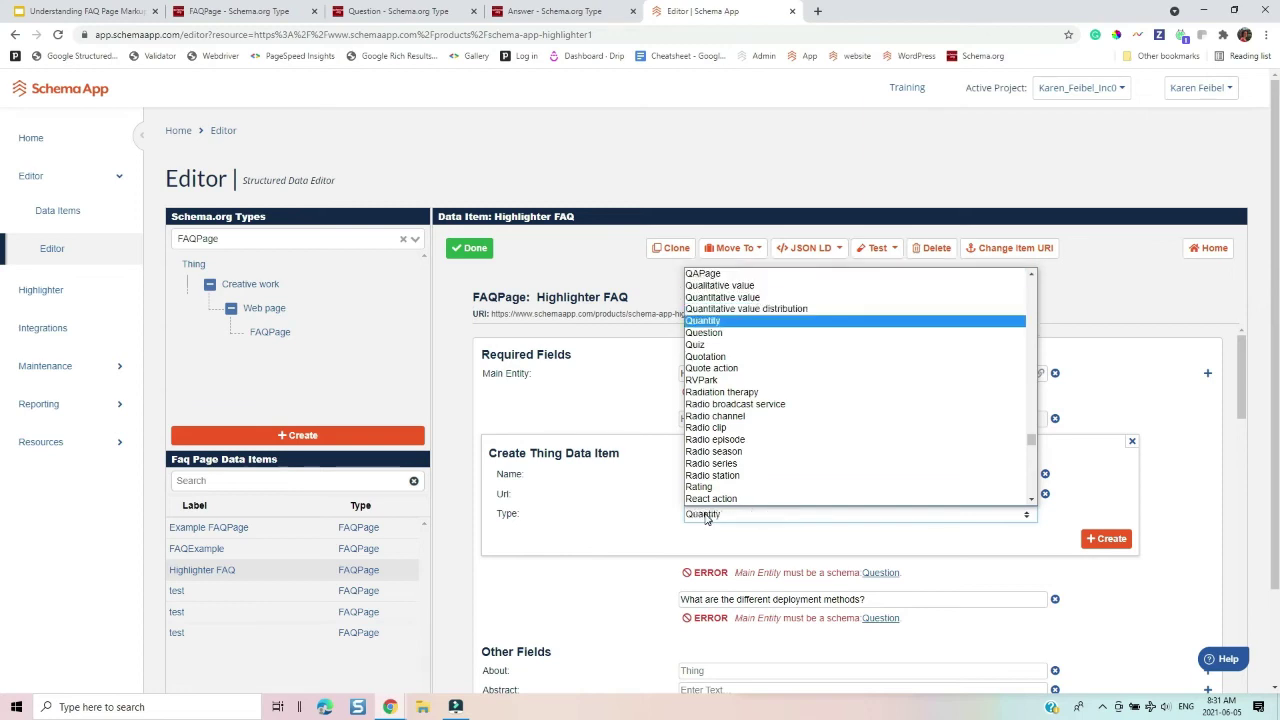
key("Return")
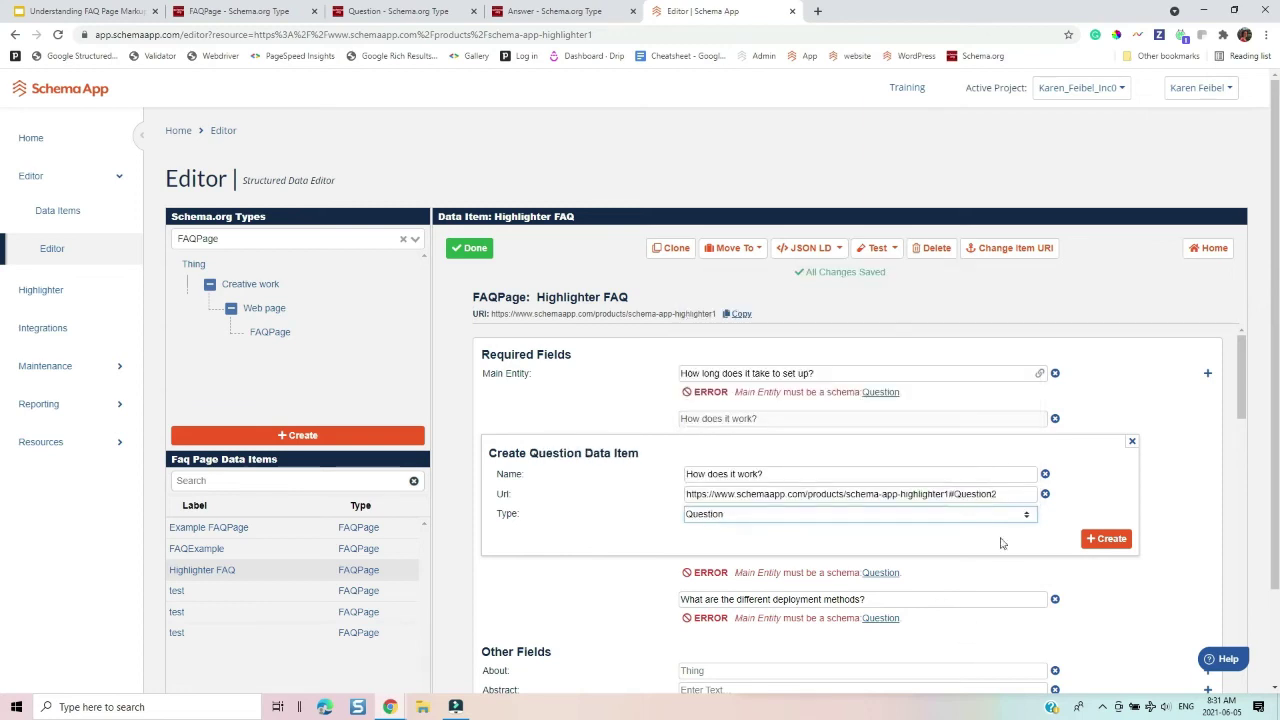
left_click(1006, 494)
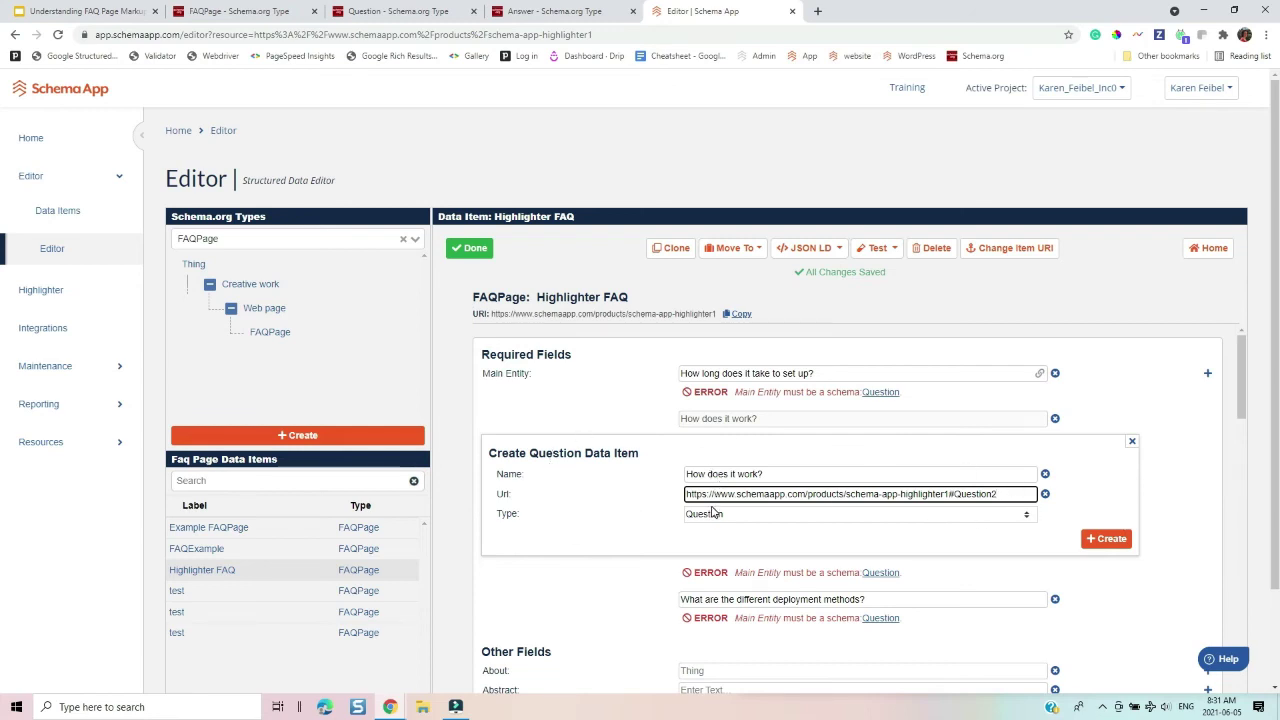
left_click_drag(529, 453, 641, 455)
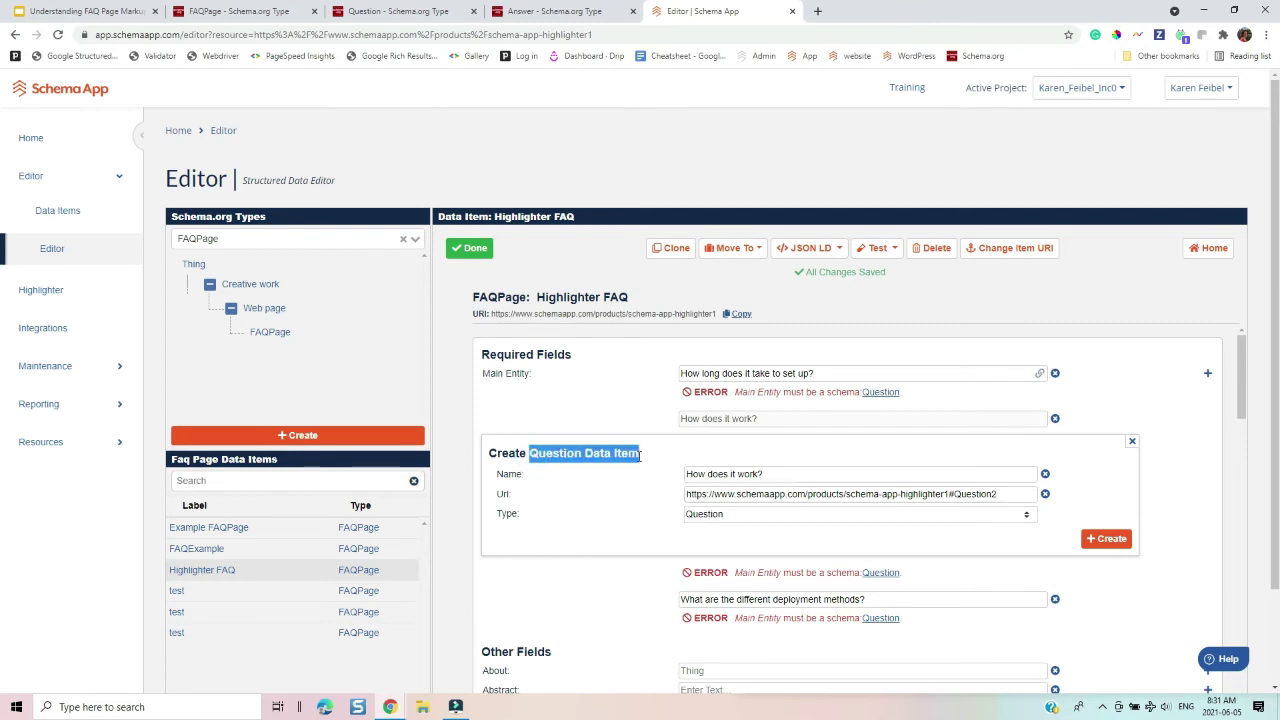
left_click(1115, 541)
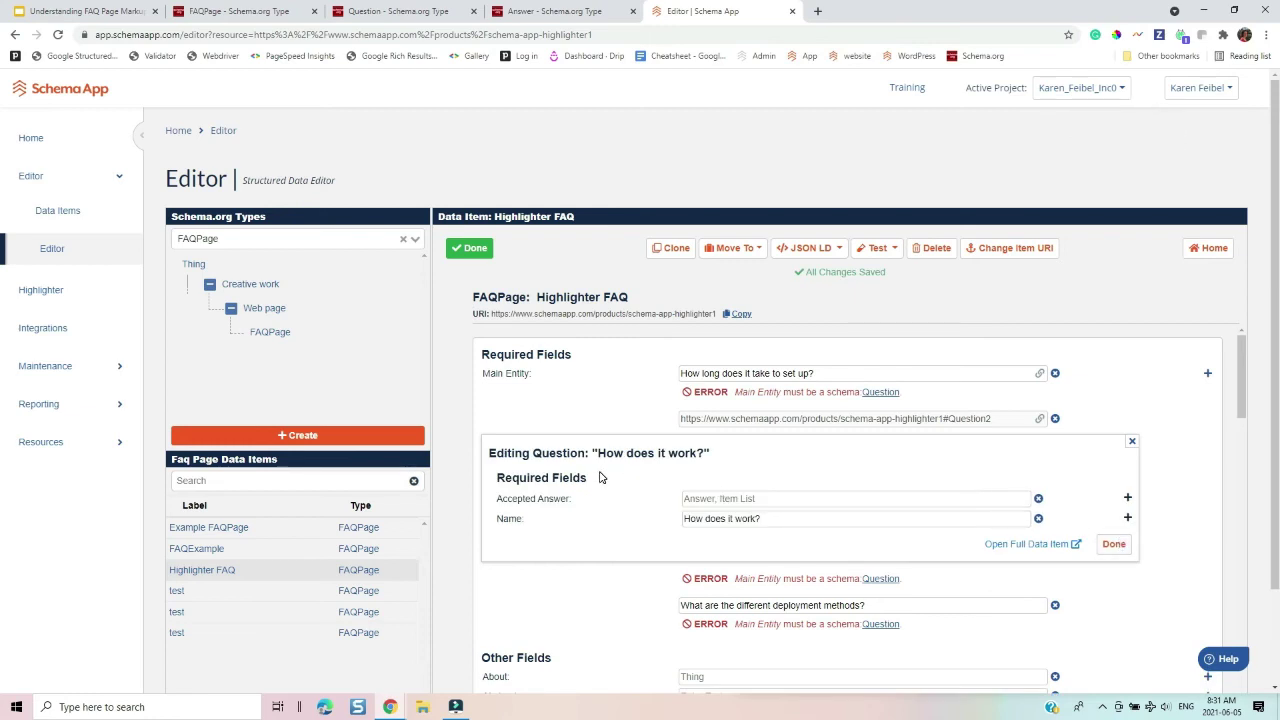
Add a new Answer data item as the Accepted Answer of the "How does it work?" question.
mouse_move(538, 494)
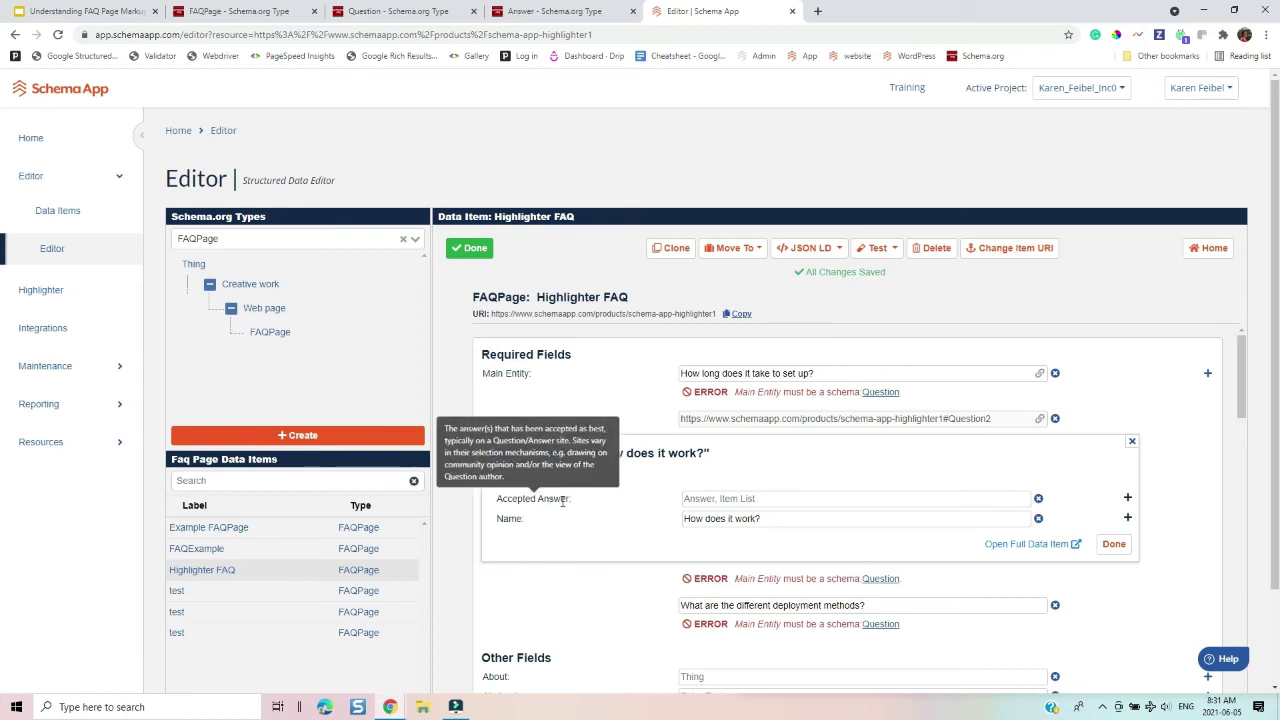
left_click(719, 499)
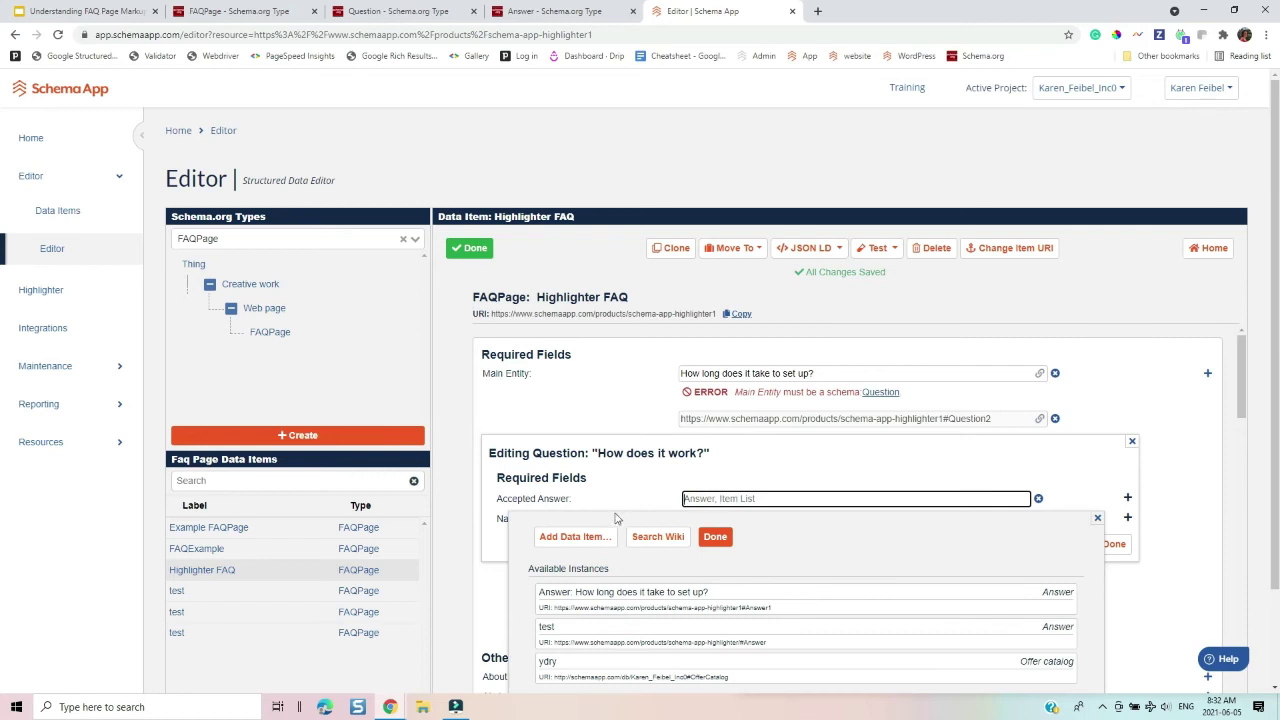
left_click(574, 537)
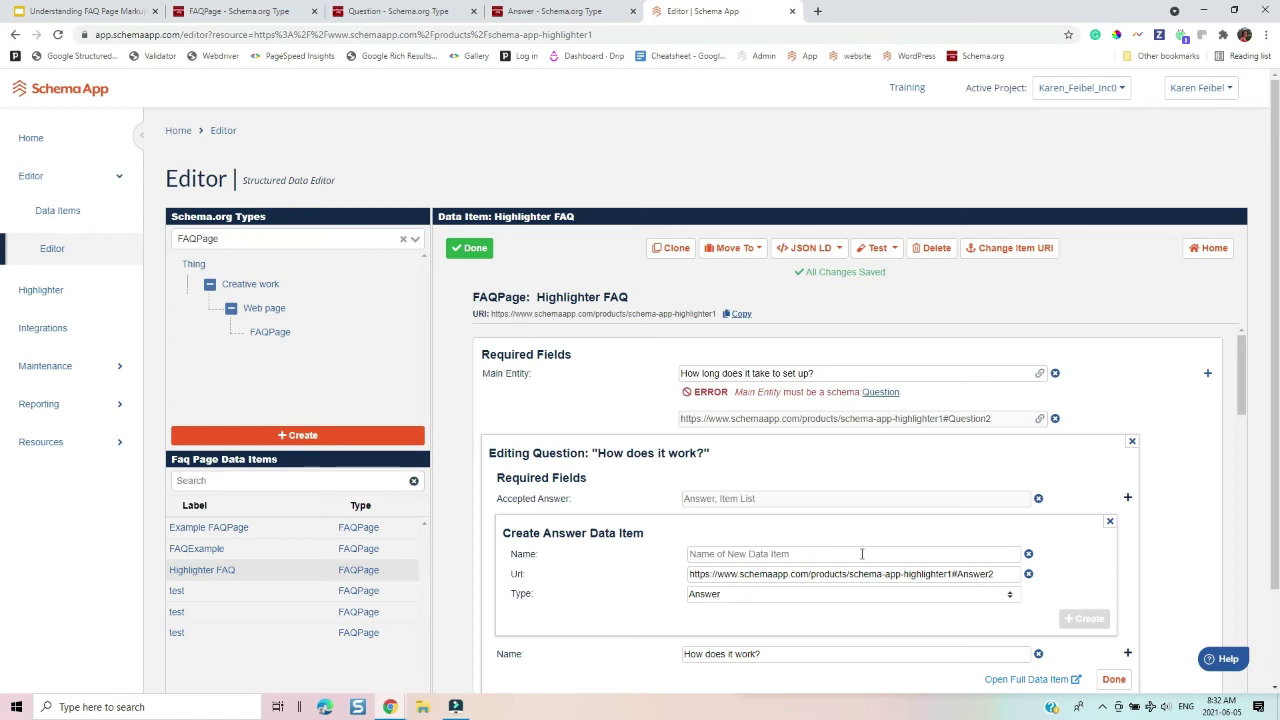
Name the answer data item "Answer: How does it work?", reusing the copied question text, and create it with the URL ending in #Answer2.
left_click_drag(703, 453, 597, 453)
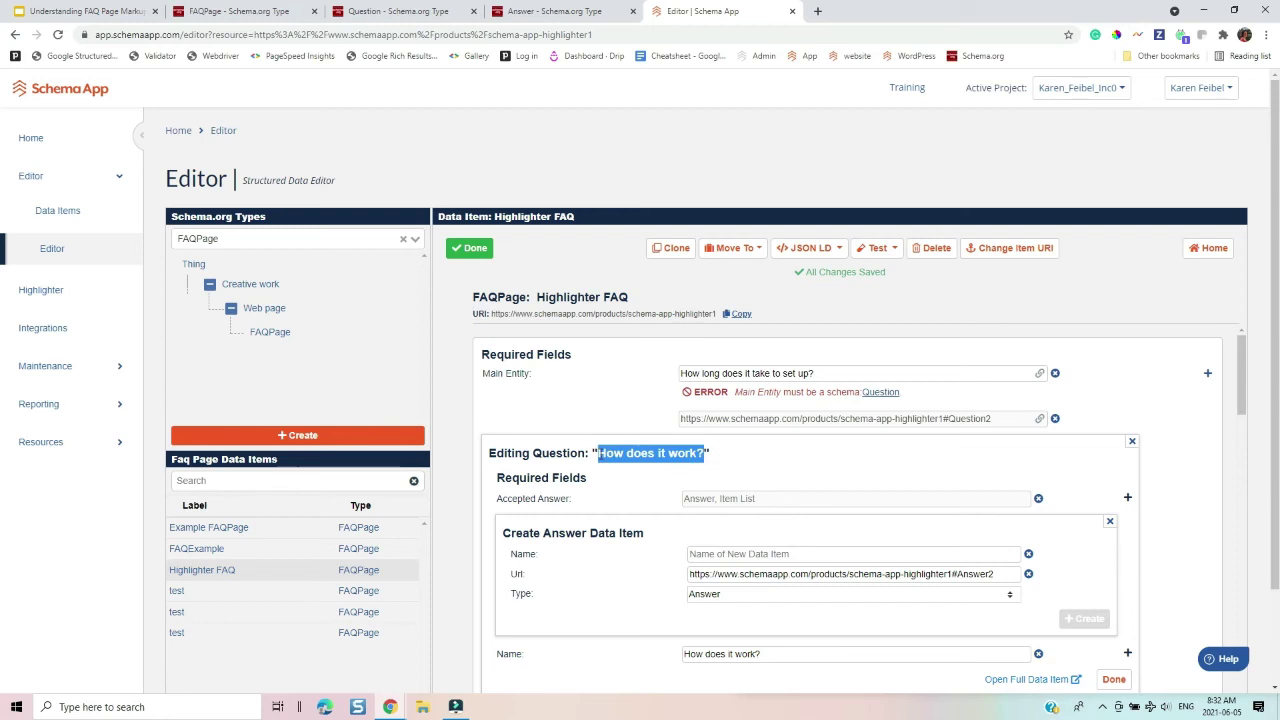
right_click(641, 449)
left_click(640, 461)
left_click(700, 553)
type("Answer")
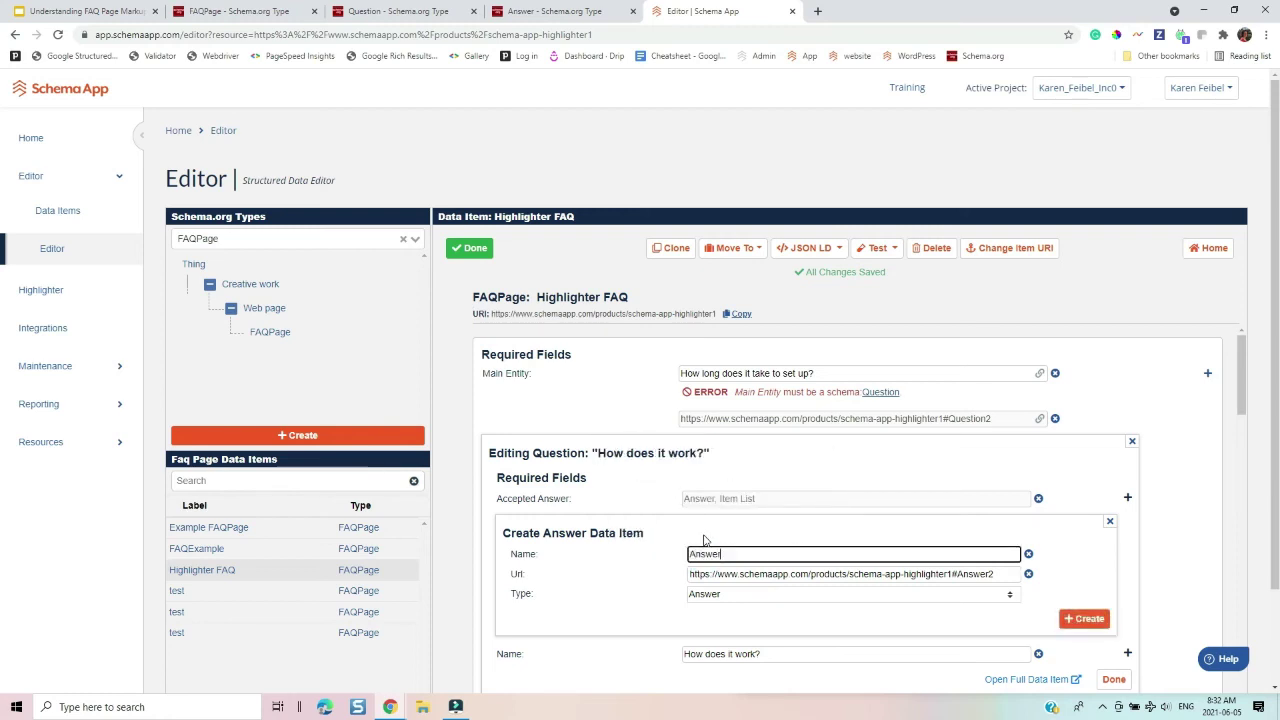
type(":")
right_click(745, 553)
left_click(800, 430)
left_click(1089, 621)
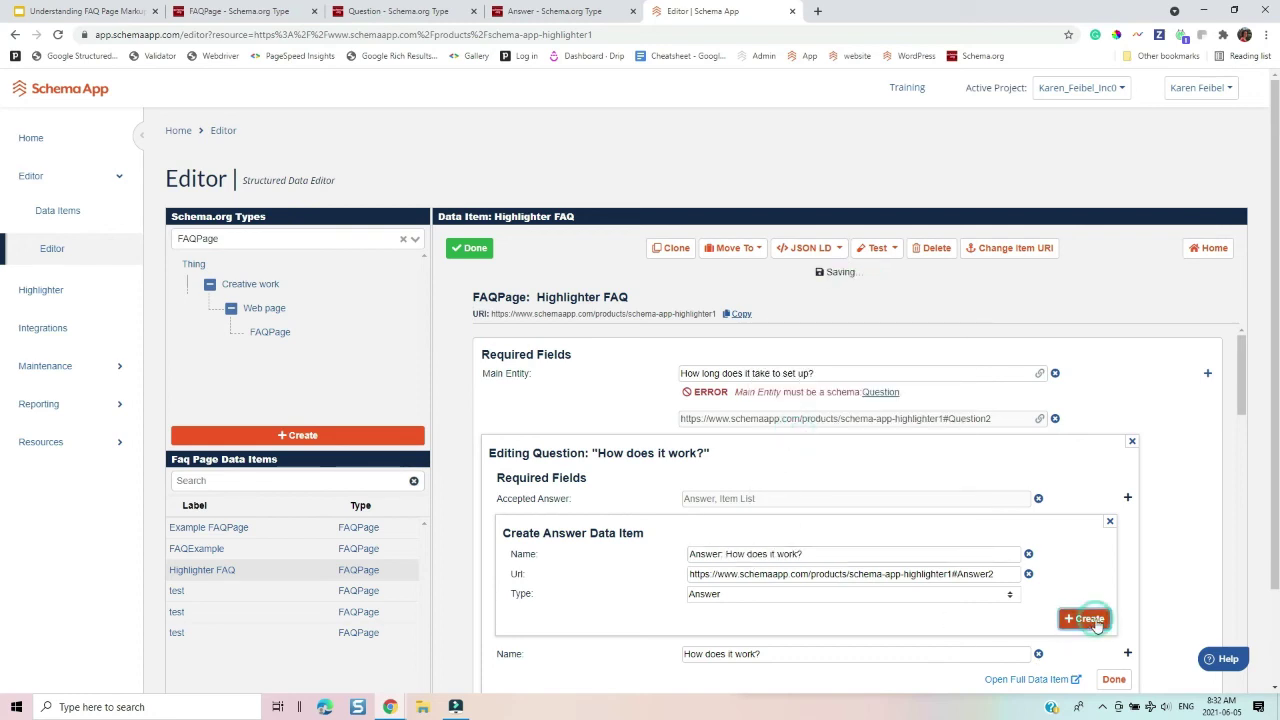
Expand "How does it work?" on the Highlighter product page and copy both paragraphs of its answer.
left_click(1240, 12)
left_click(853, 300)
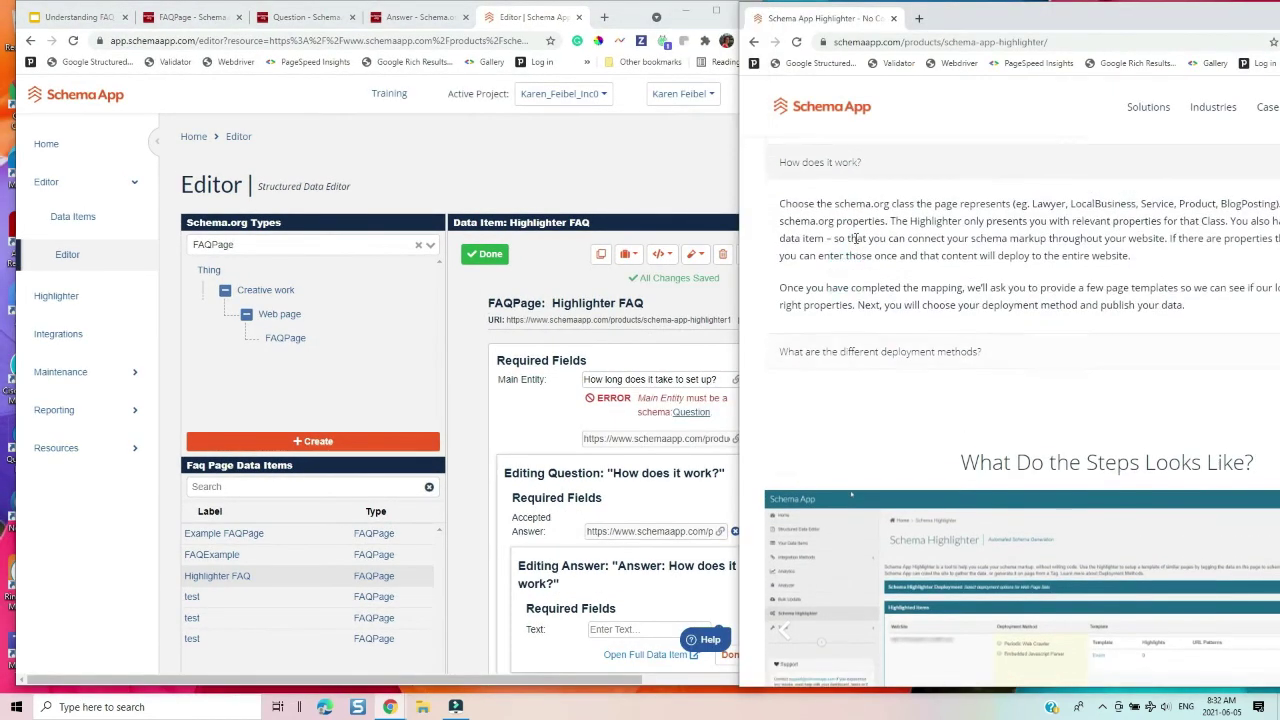
left_click_drag(1205, 304, 779, 195)
right_click(848, 207)
left_click(866, 216)
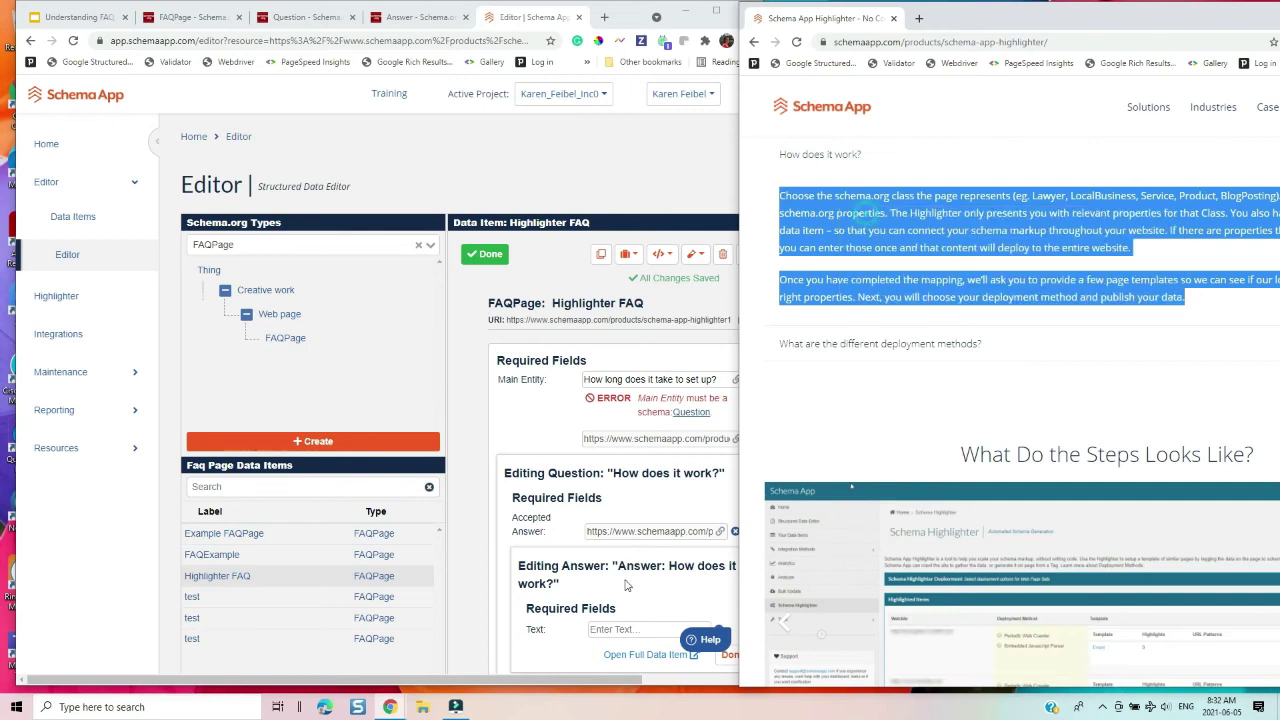
Paste the copied paragraphs as the "How does it work?" answer's Text in the maximized Editor and finish editing the answer and its question.
left_click(541, 274)
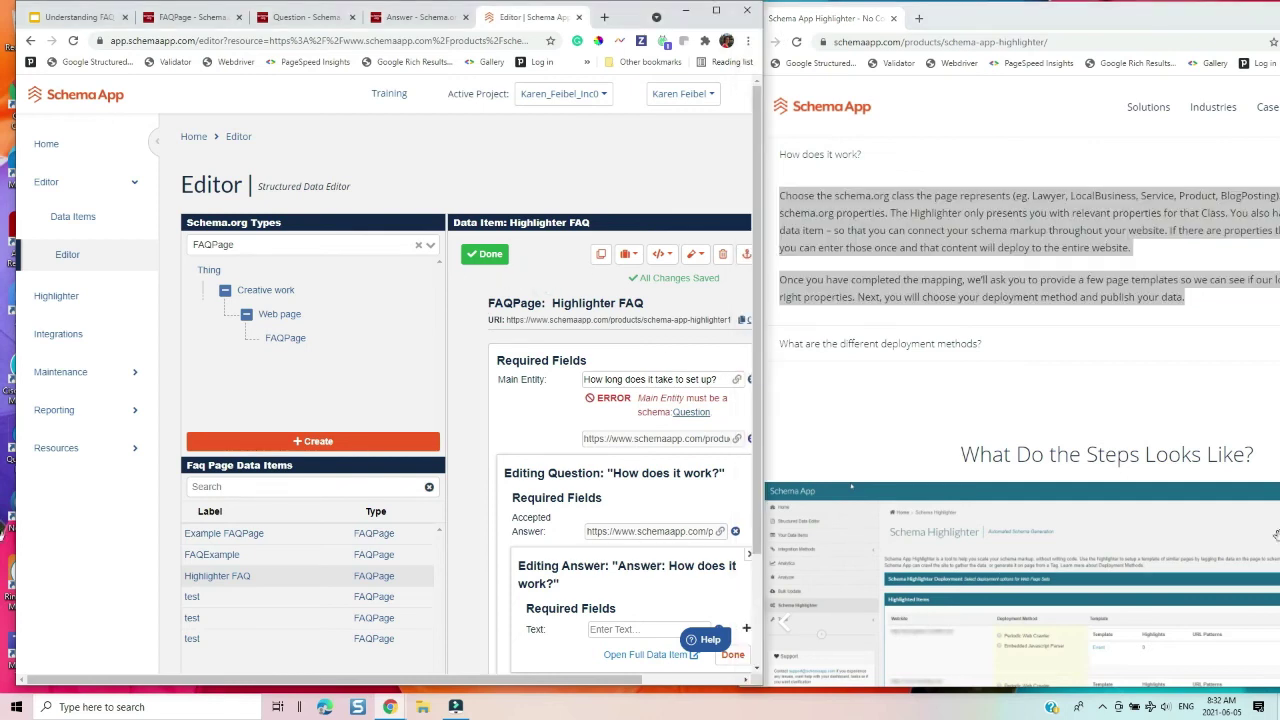
left_click(688, 12)
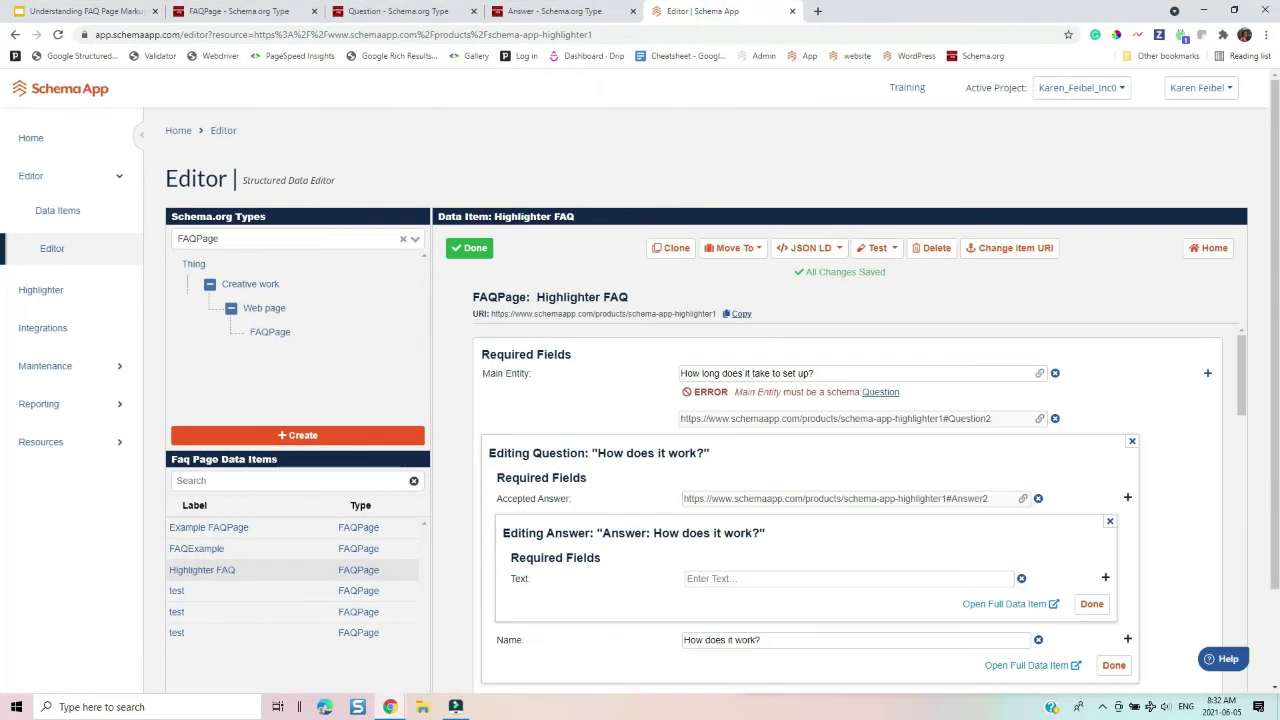
right_click(753, 578)
left_click(792, 467)
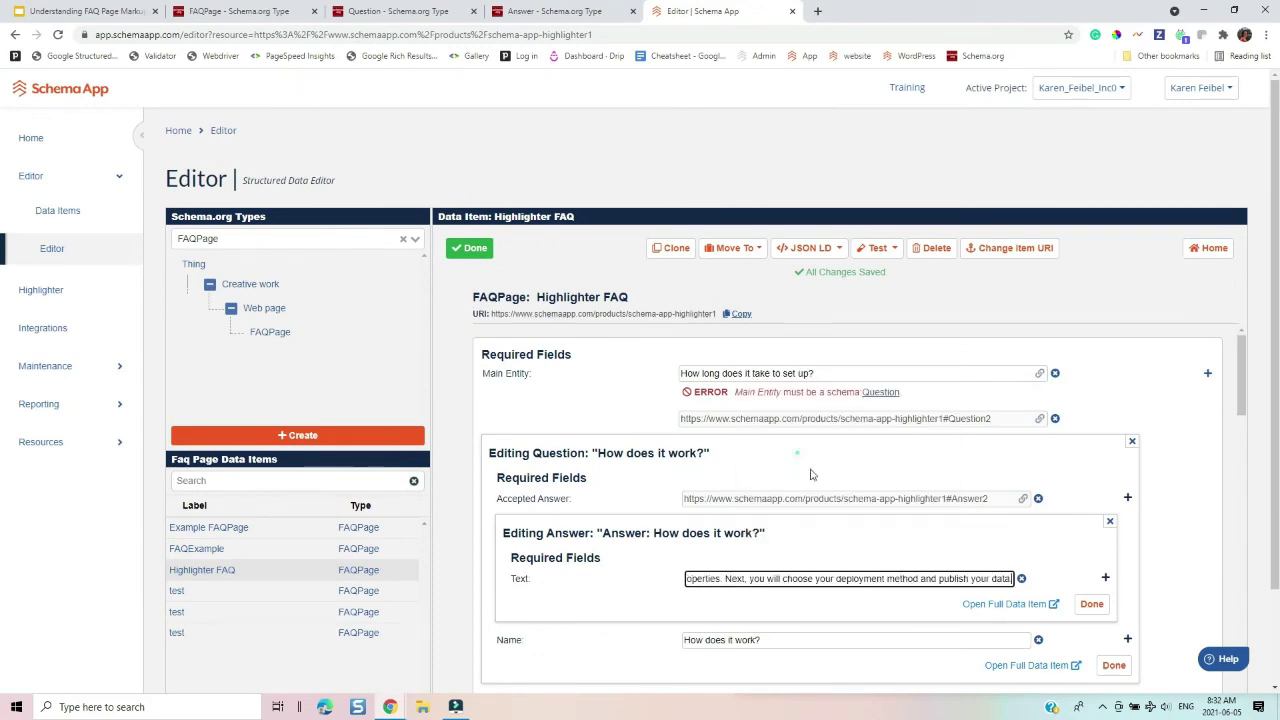
left_click(1091, 604)
left_click(1113, 543)
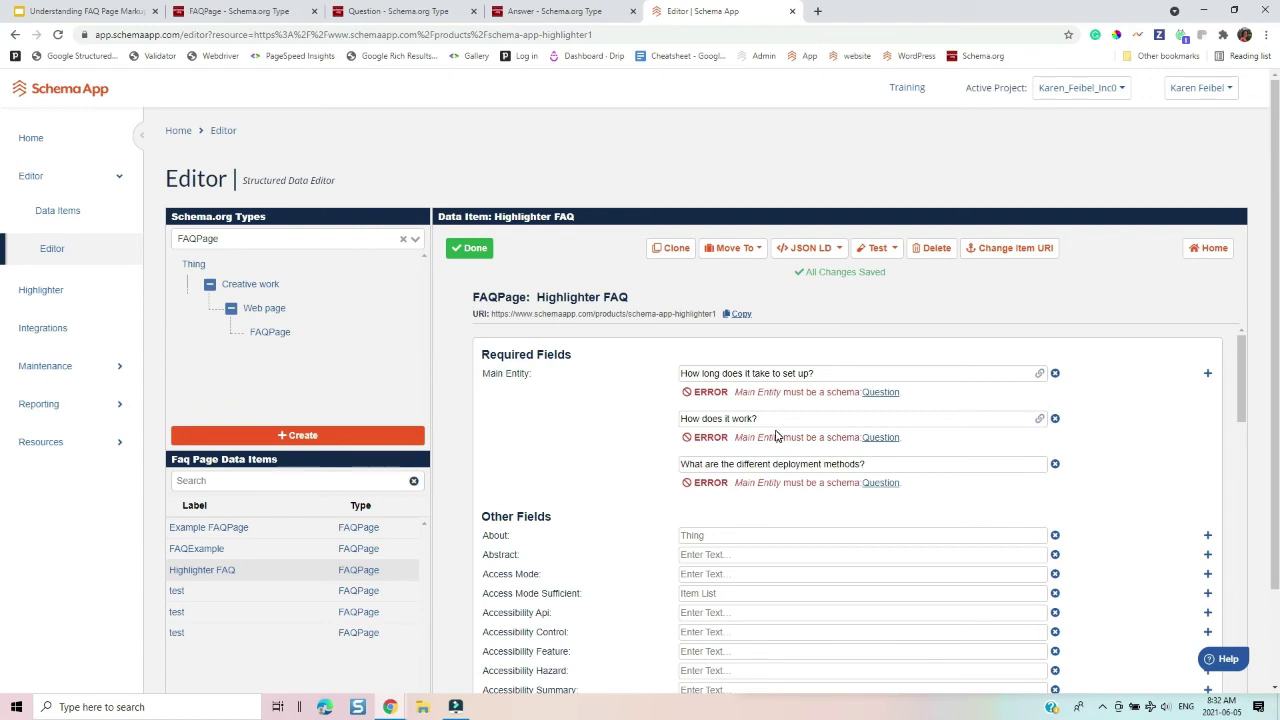
Convert the third Main Entity, "What are the different deployment methods?", into a Question data item with a URL ending in #Question3.
left_click(840, 466)
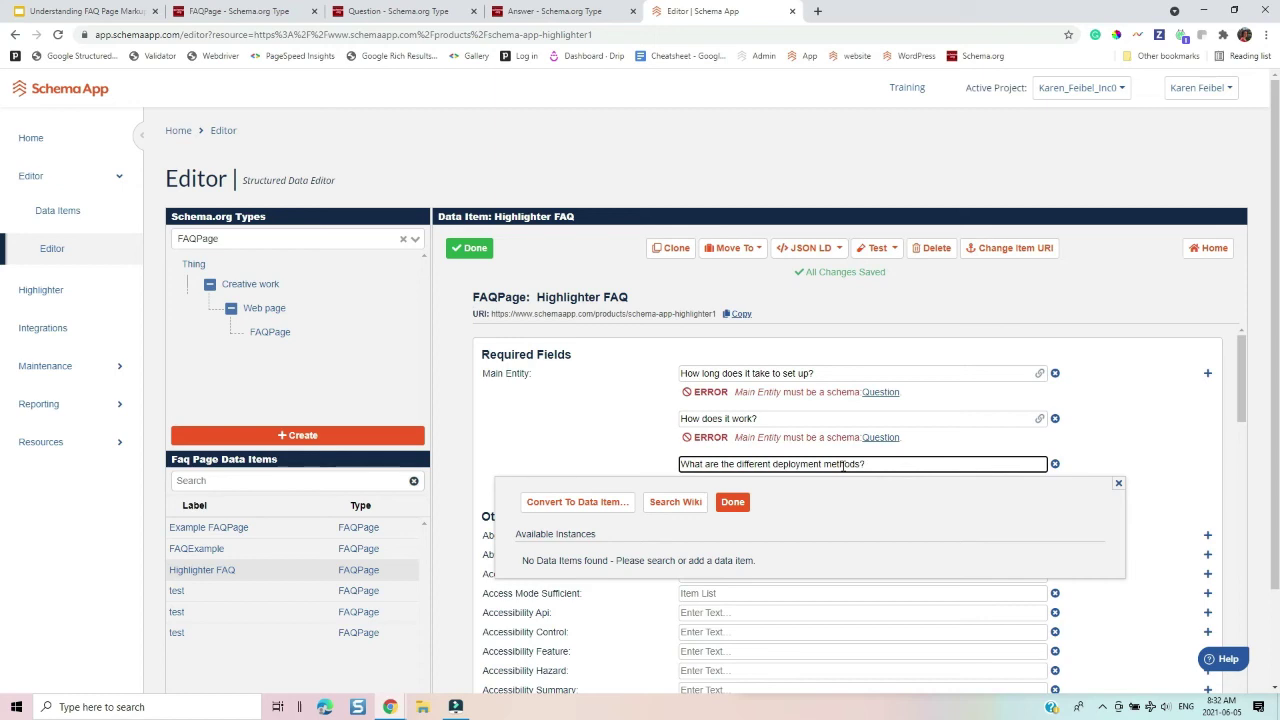
left_click(579, 501)
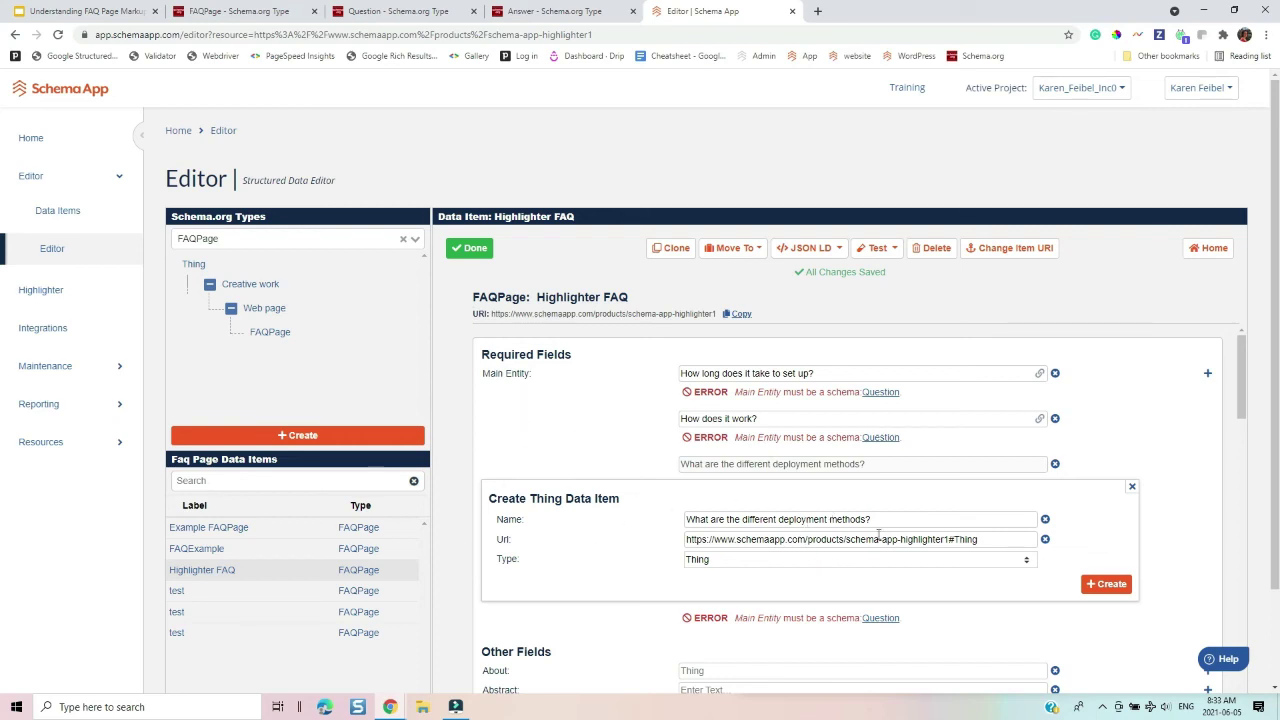
left_click(730, 561)
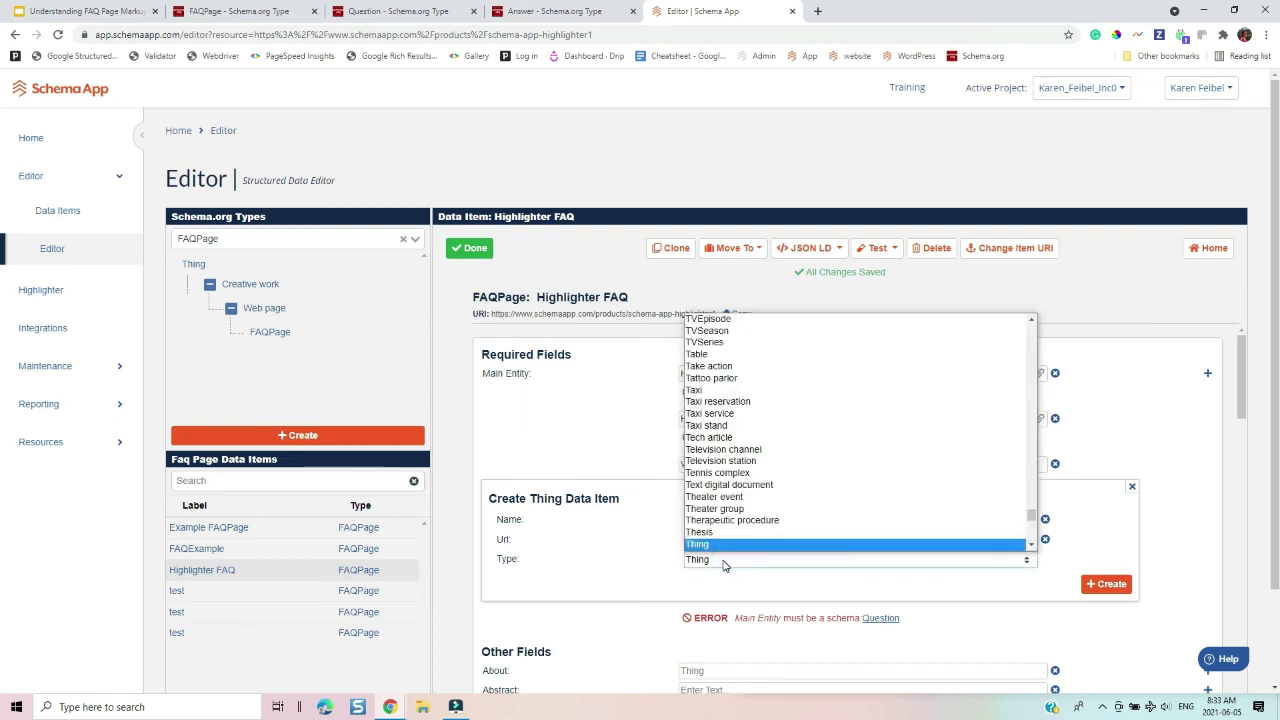
key("q")
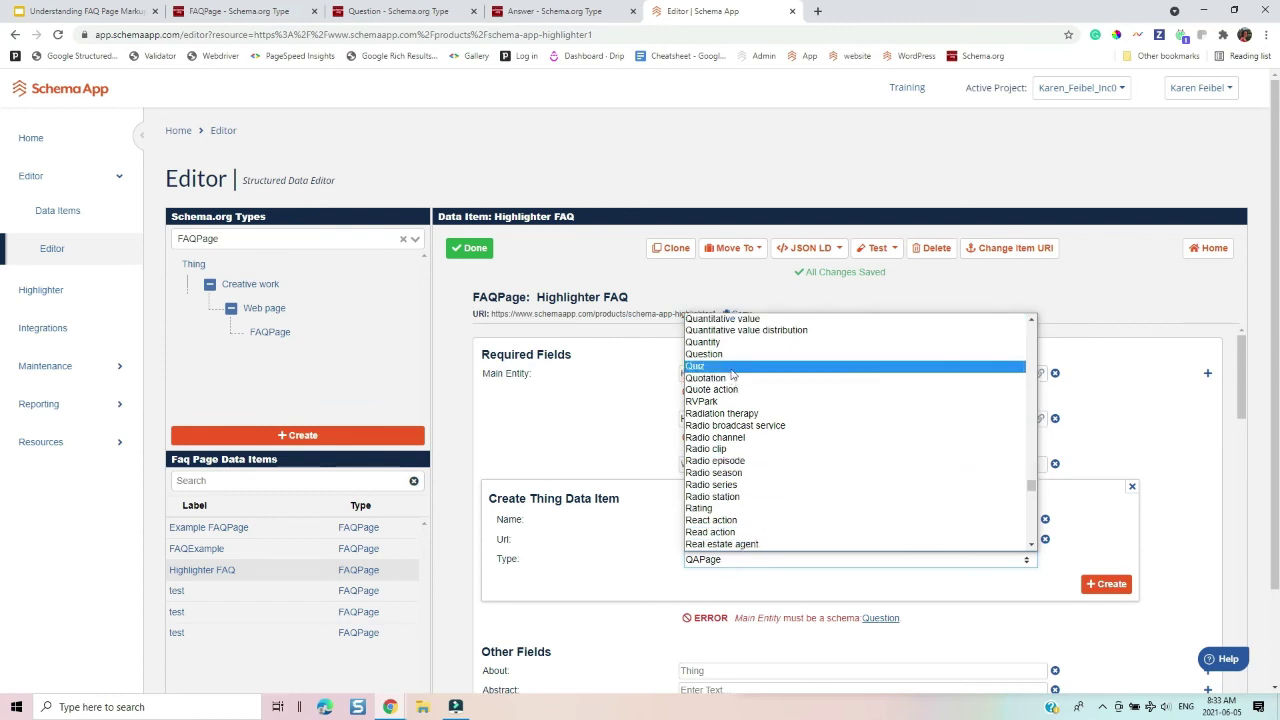
left_click(725, 354)
left_click(1003, 538)
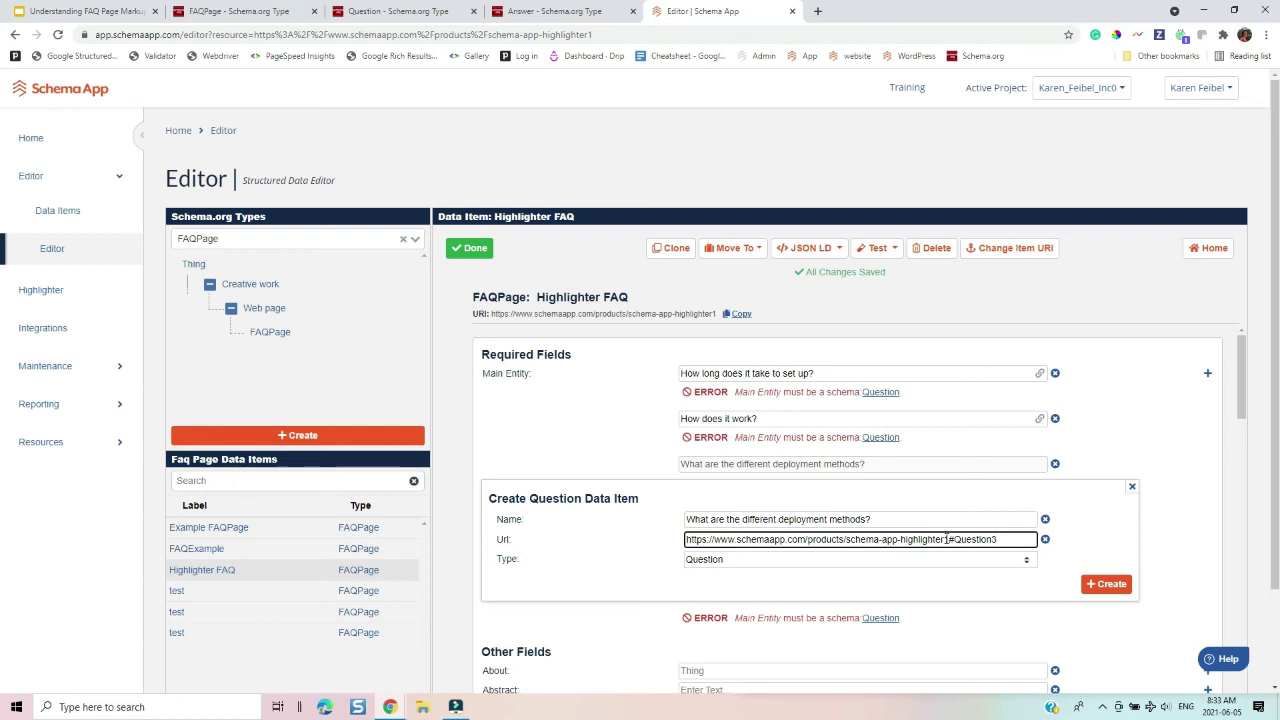
left_click_drag(948, 539, 684, 541)
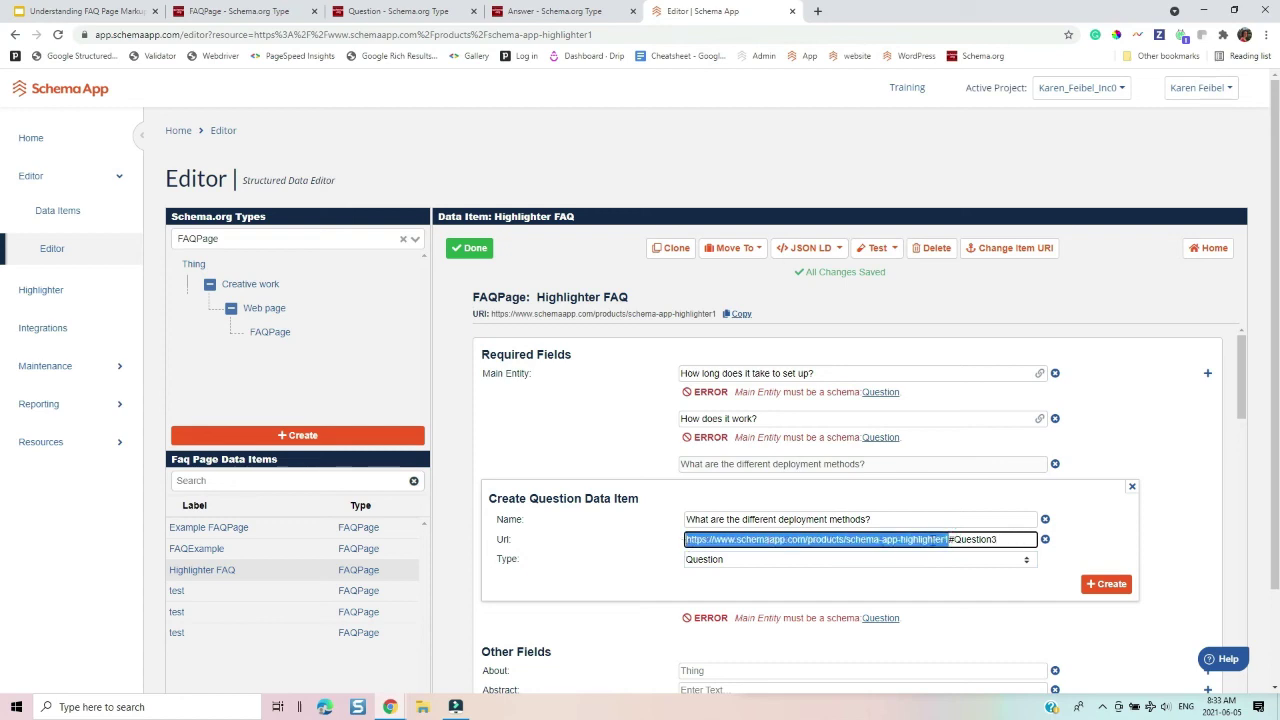
left_click(952, 539)
left_click(996, 539)
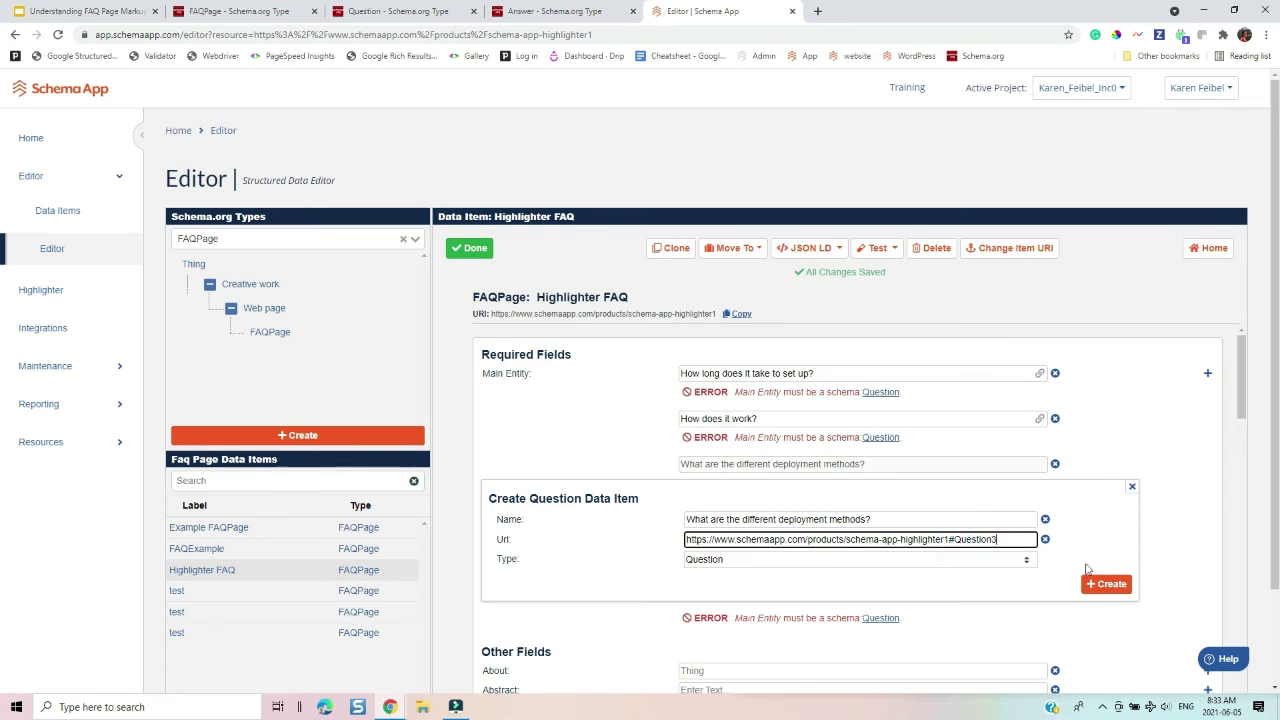
left_click(1106, 588)
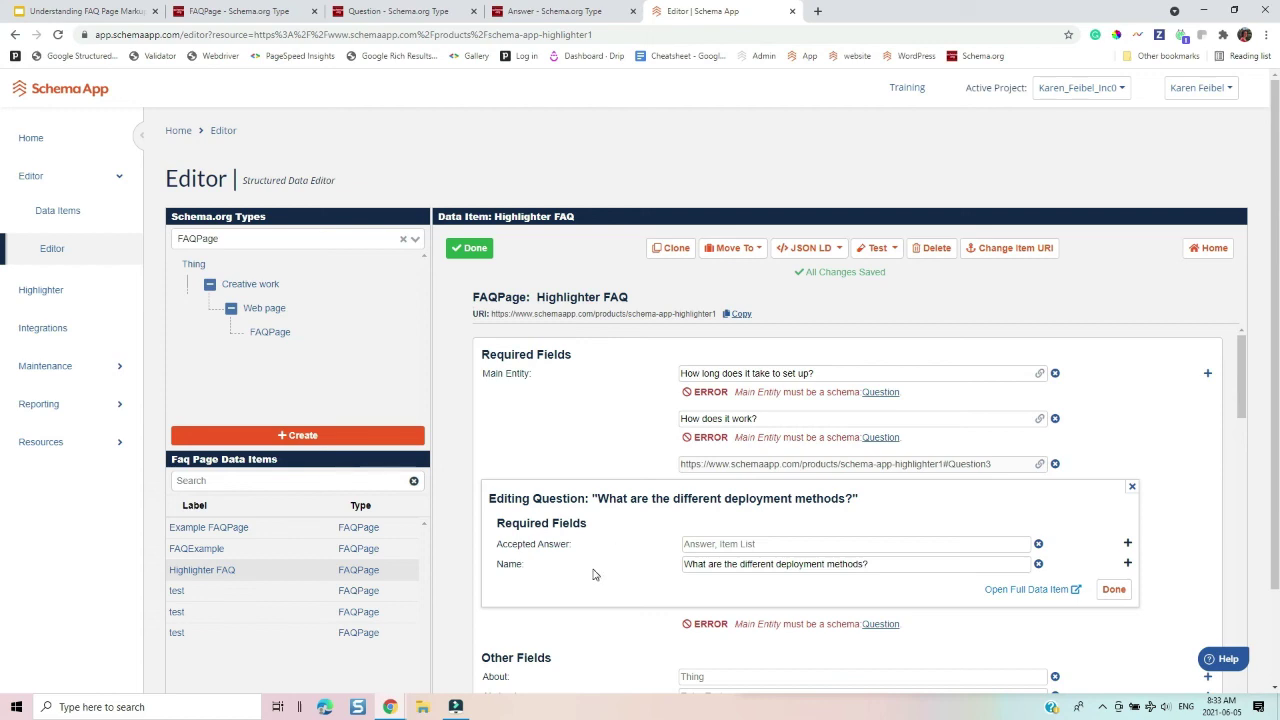
Add a new Answer data item with a URL ending in #Answer3 as the deployment methods question's Accepted Answer.
double_click(586, 500)
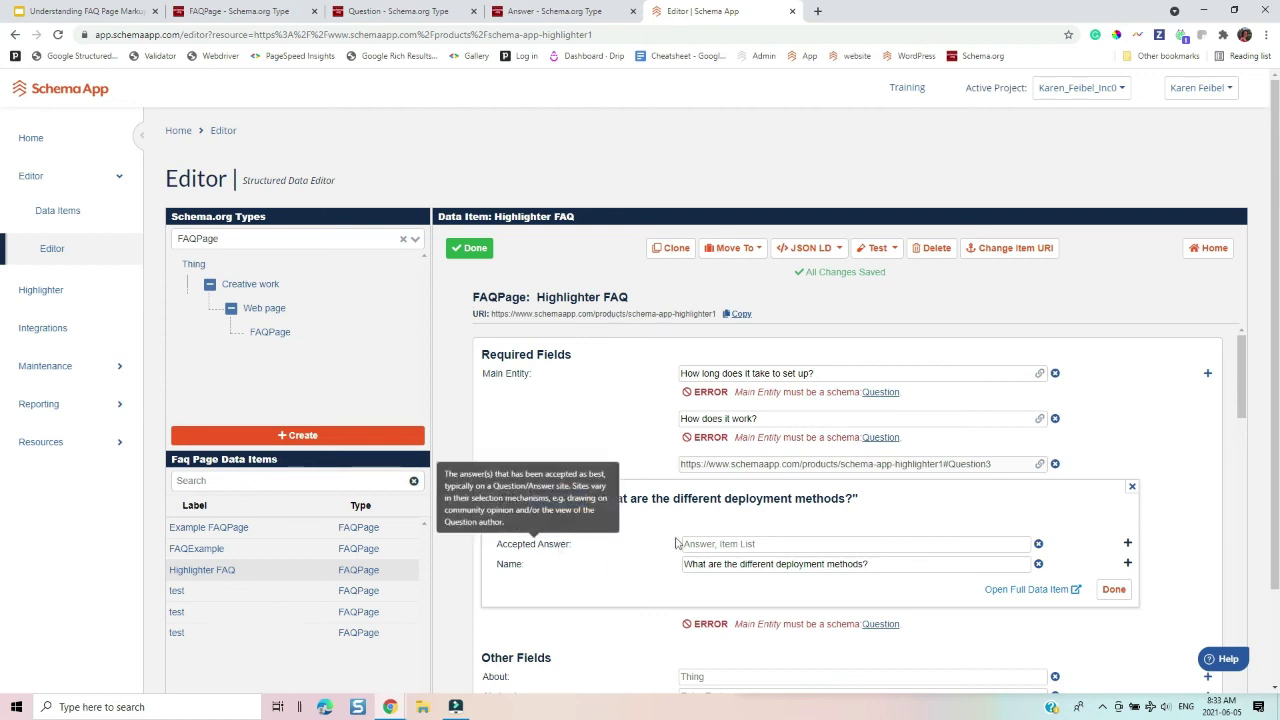
left_click(751, 543)
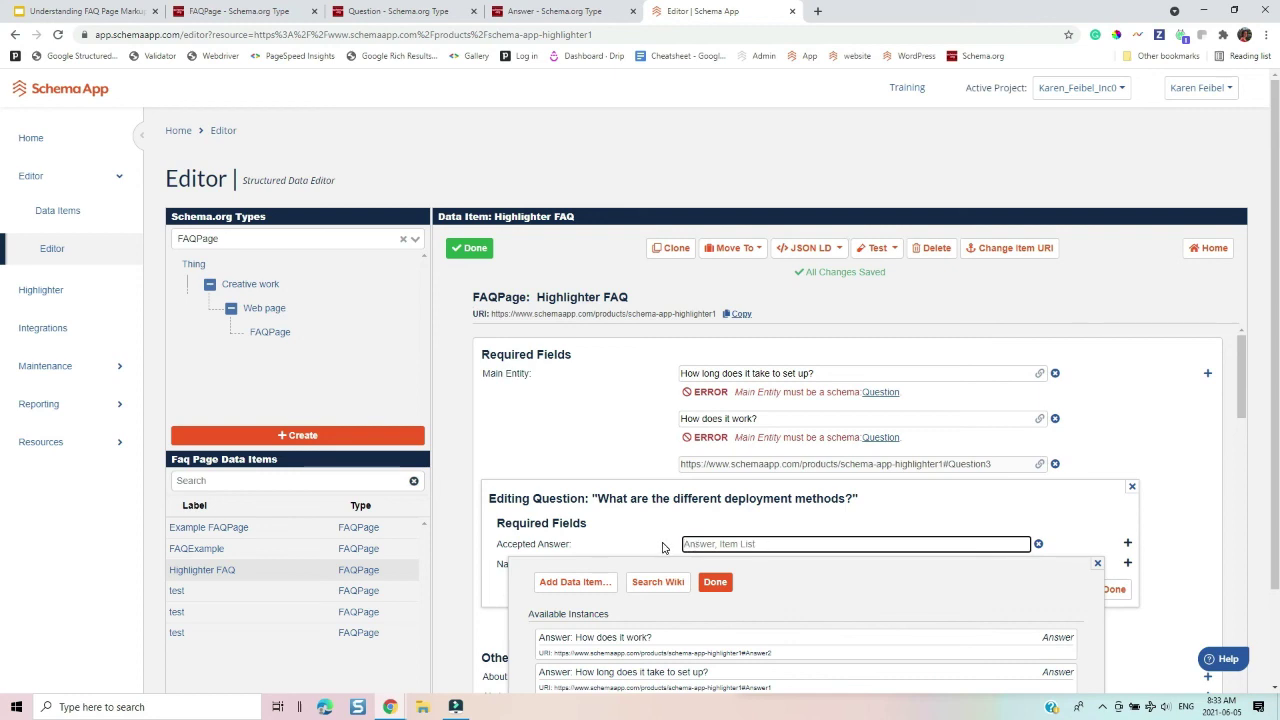
left_click(591, 582)
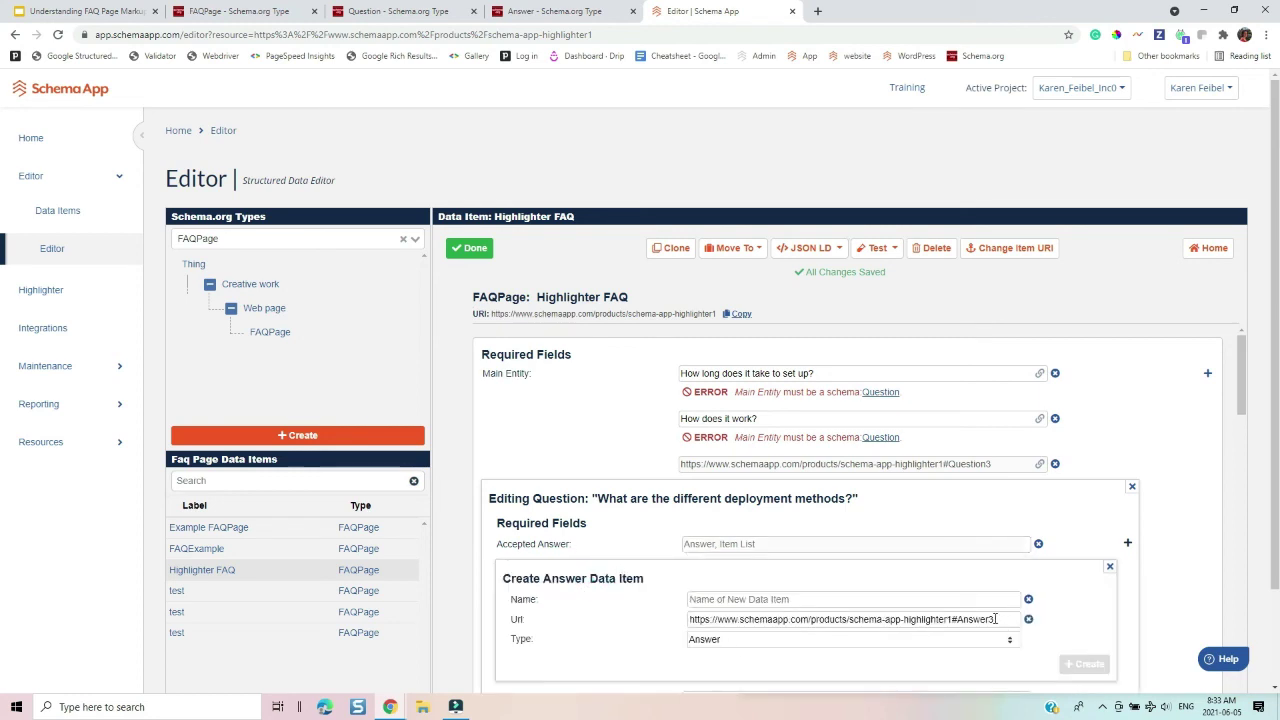
left_click_drag(996, 619, 897, 625)
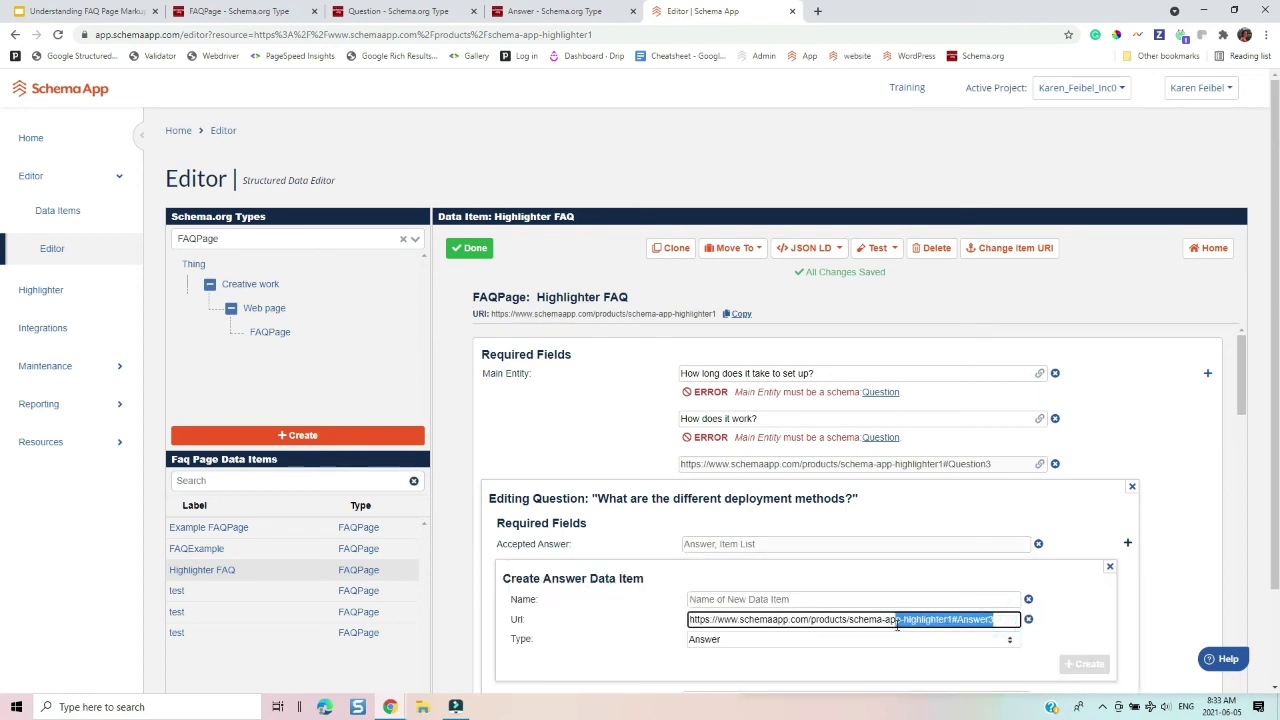
left_click(795, 600)
Name the answer data item "Answer: What are the different deployment methods?", reusing the copied question text, and create it.
left_click_drag(852, 498, 600, 498)
right_click(622, 498)
left_click(646, 510)
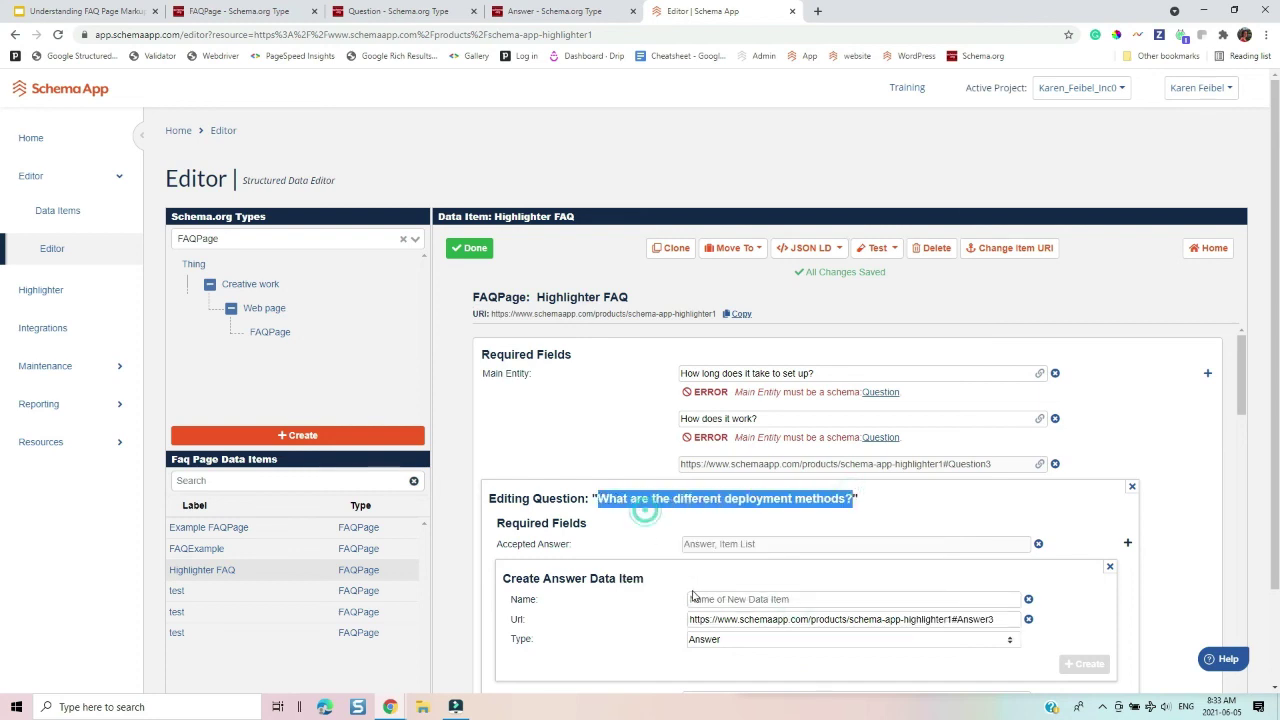
right_click(707, 599)
left_click(745, 470)
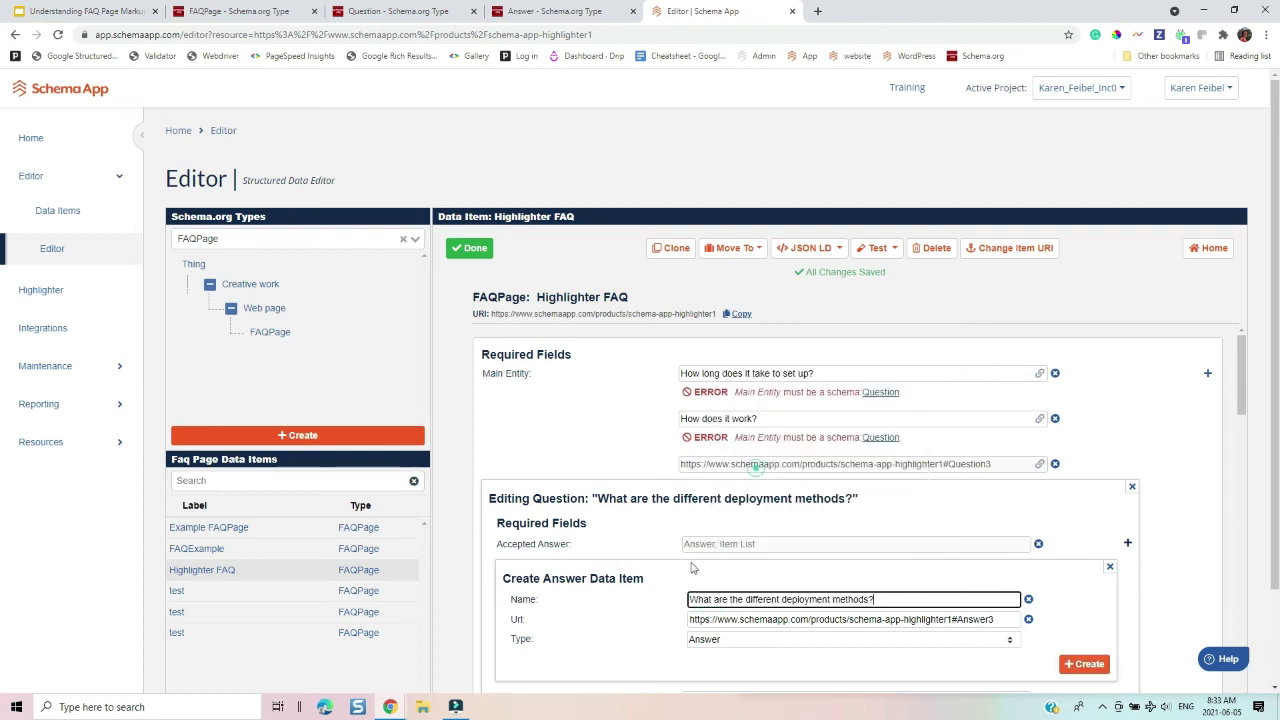
left_click(691, 598)
type("Answer:")
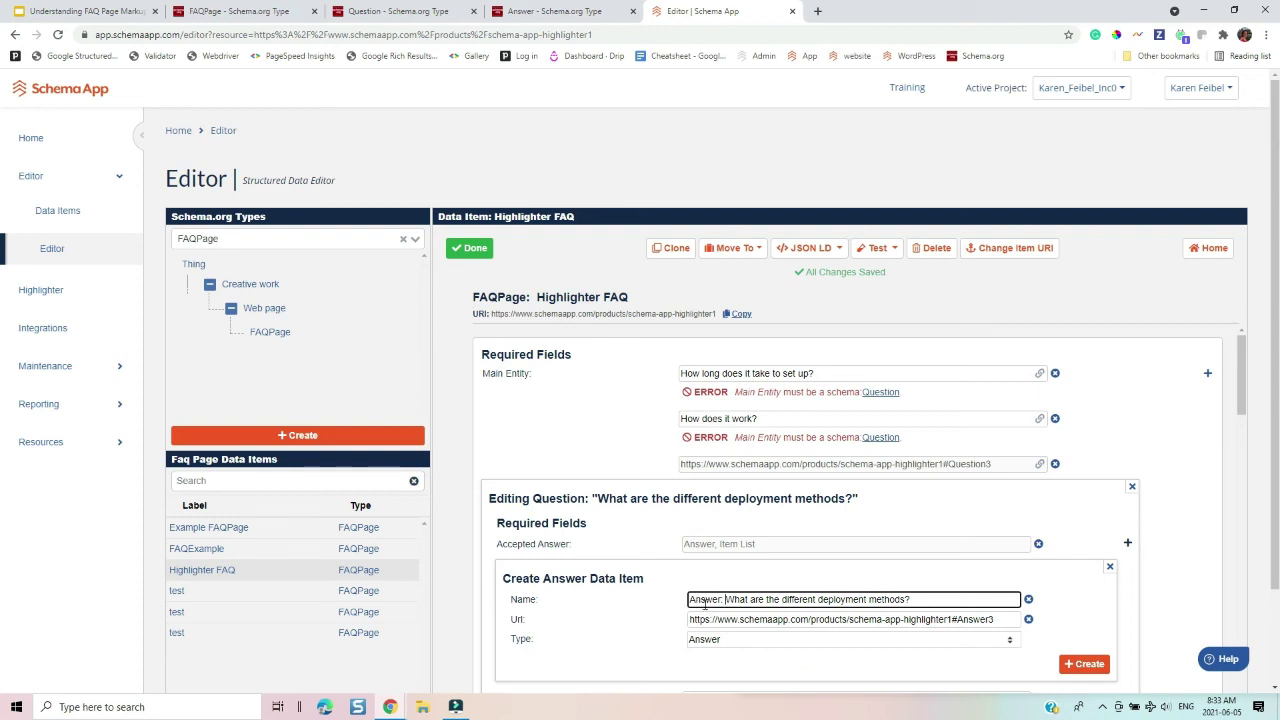
left_click(1086, 666)
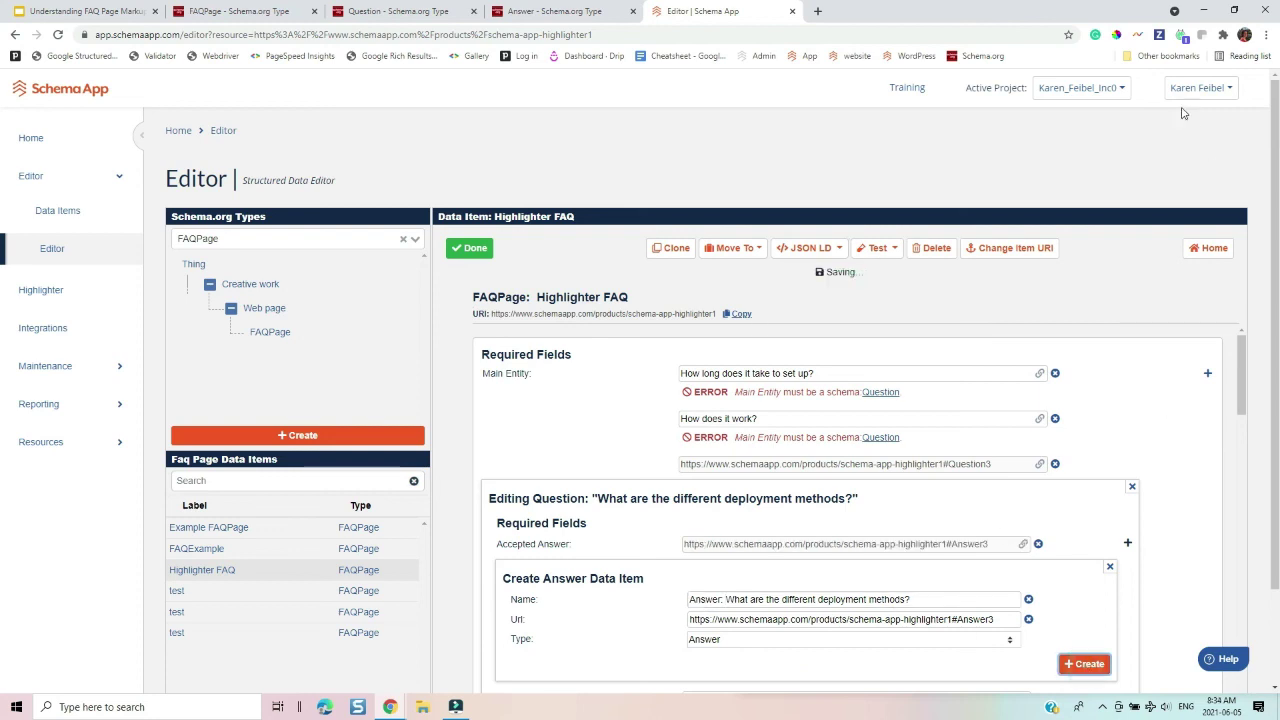
Expand the deployment methods question on the Highlighter product page and copy its full answer, including both numbered points.
left_click(1233, 11)
scroll(838, 243, "down", 3)
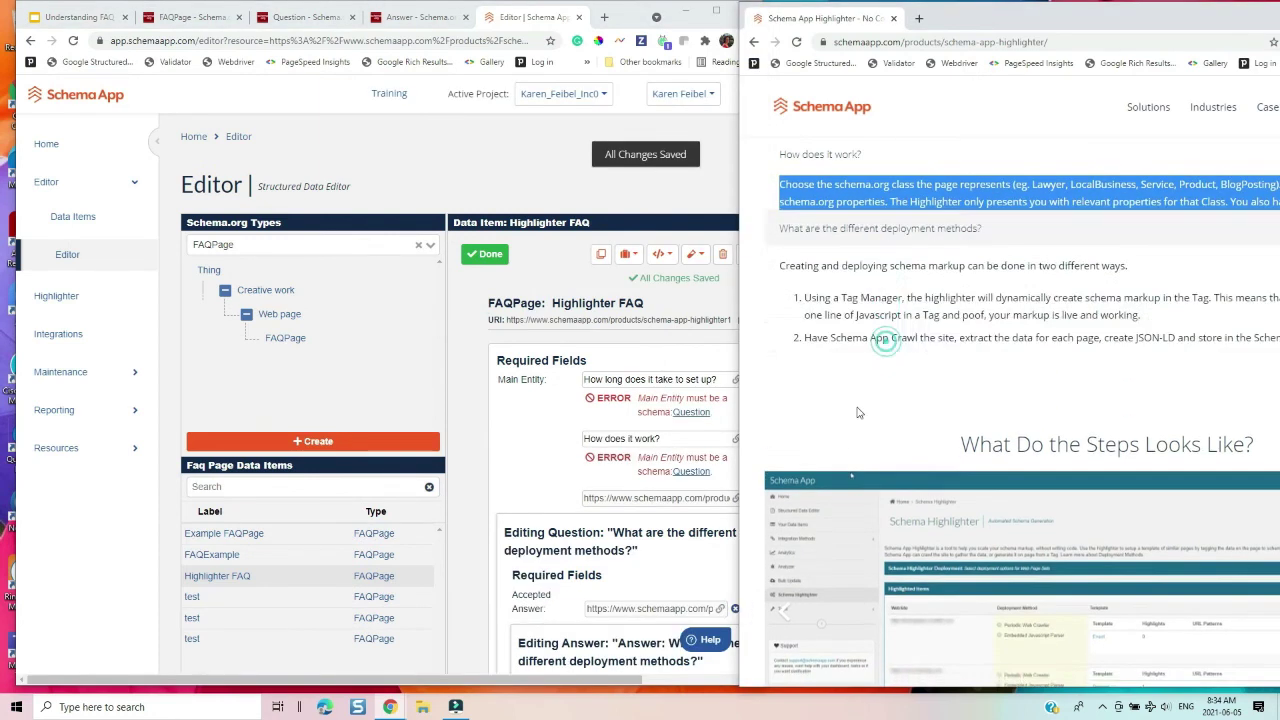
left_click_drag(779, 197, 1278, 287)
right_click(1268, 242)
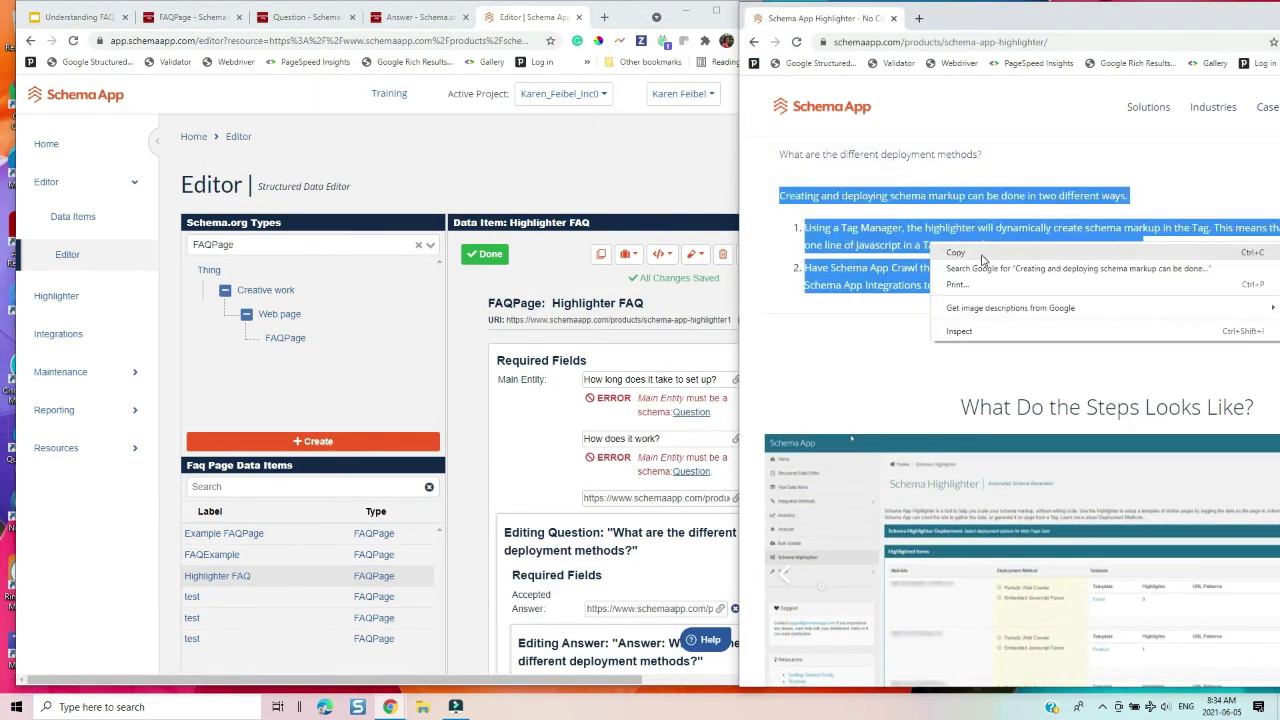
left_click(1230, 249)
Paste the copied deployment methods text as the answer's Text in the maximized Editor and finish editing the answer and its question.
left_click(532, 433)
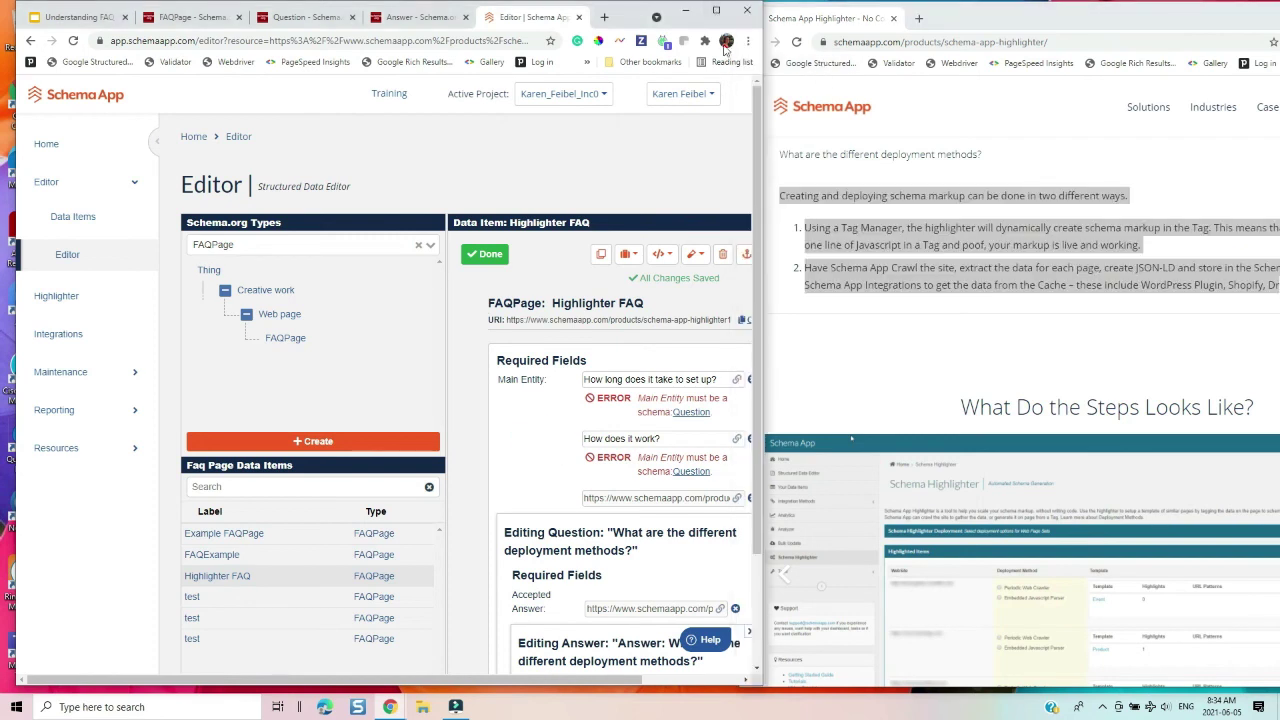
left_click(716, 10)
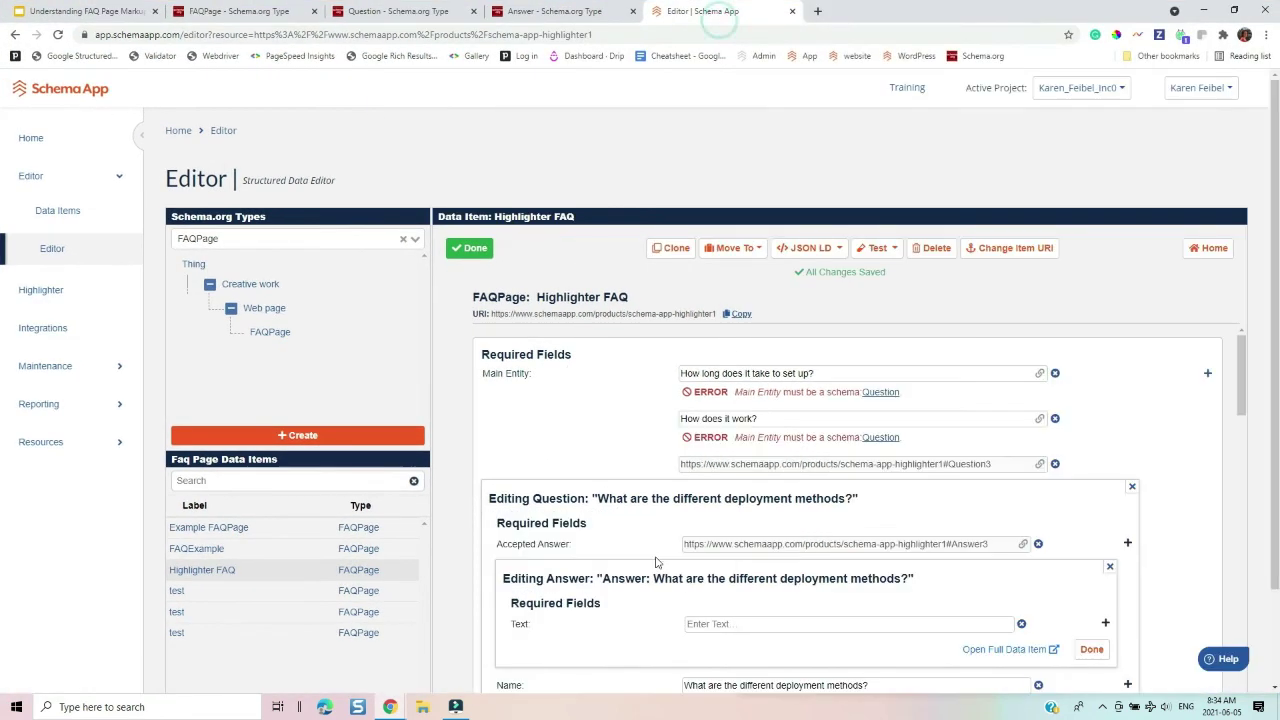
left_click(712, 630)
right_click(722, 622)
left_click(767, 493)
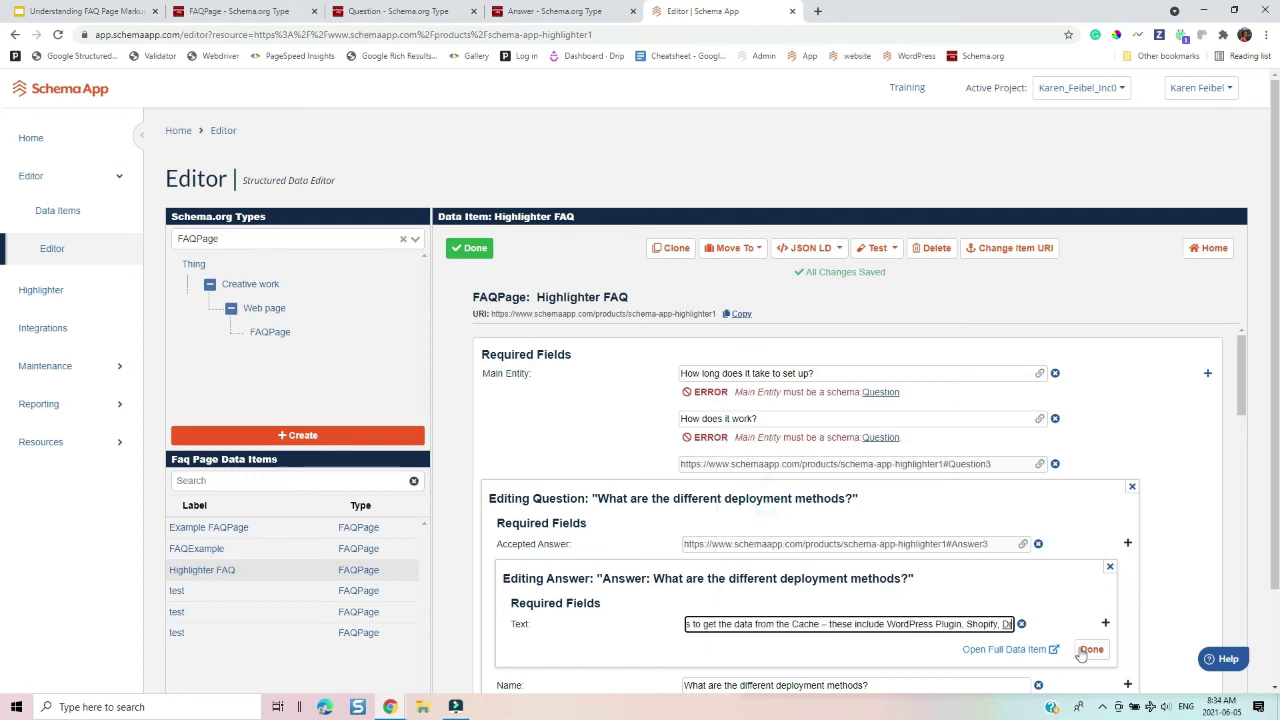
left_click(1089, 650)
left_click(1109, 589)
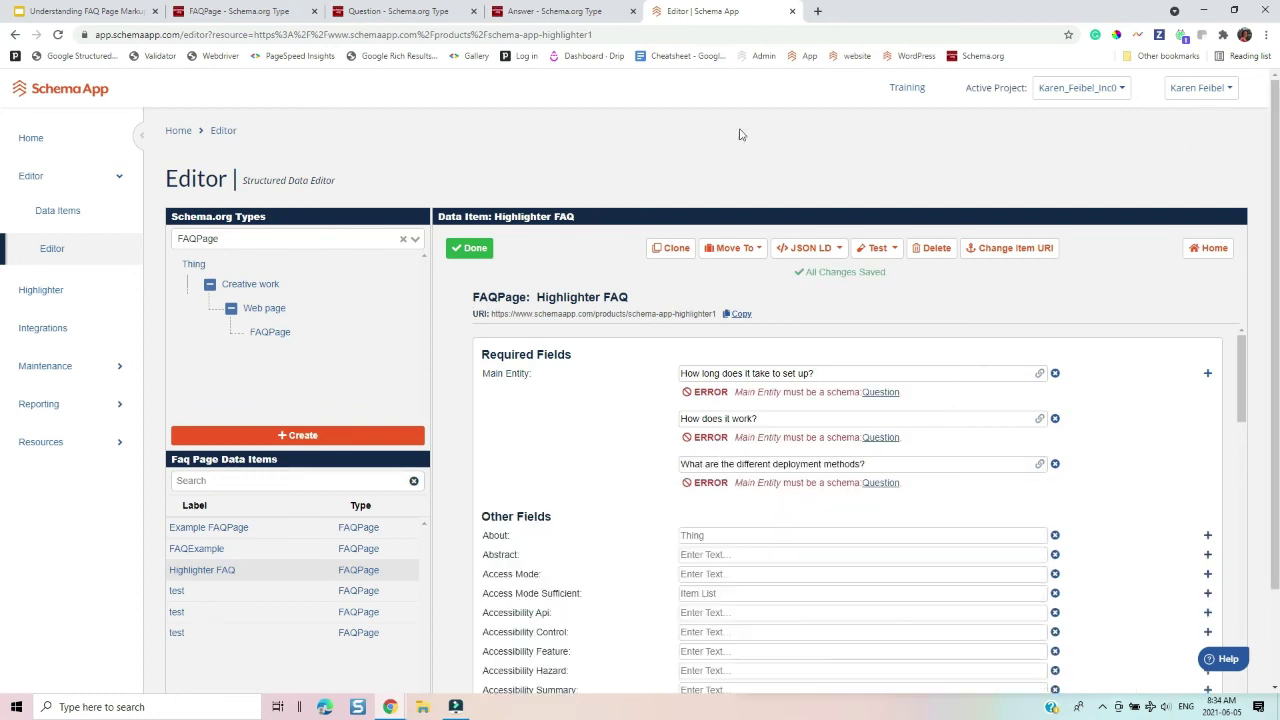